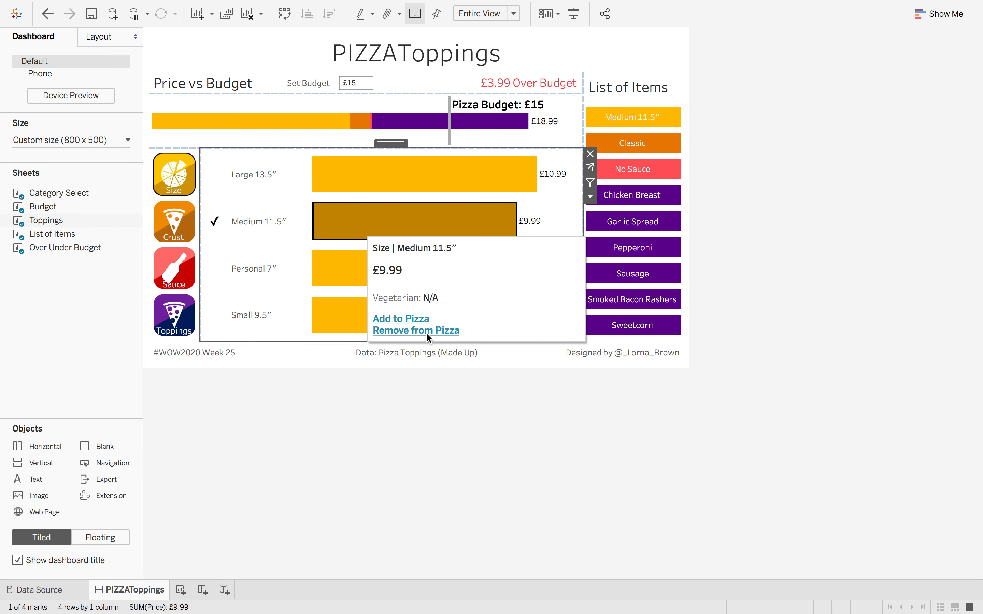
# Remove the Medium 11.5" size from the pizza and add the Large 13.5" size instead
pyautogui.click(427, 330)
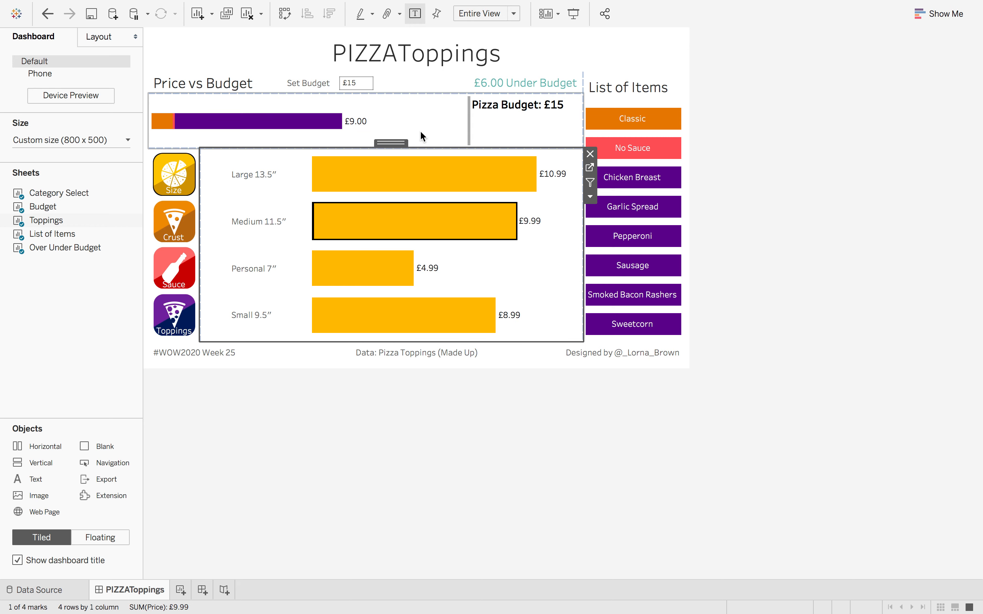
pyautogui.click(360, 183)
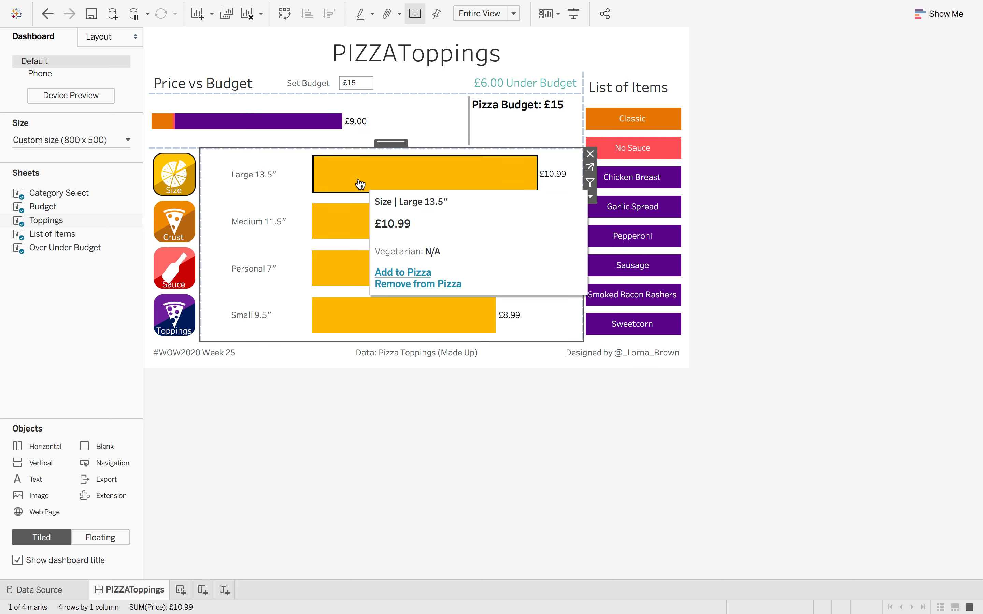
pyautogui.click(404, 272)
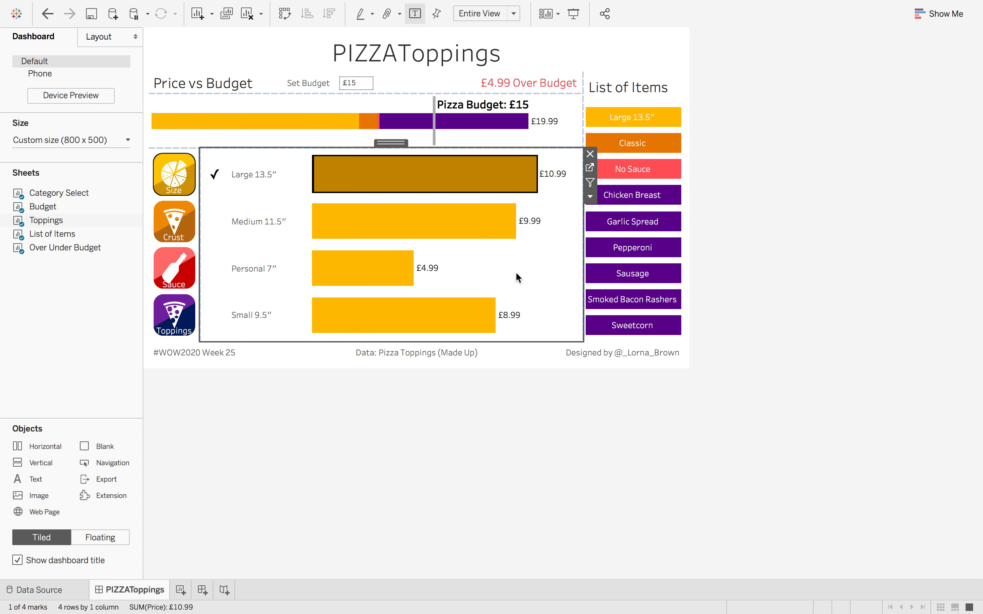
pyautogui.click(528, 273)
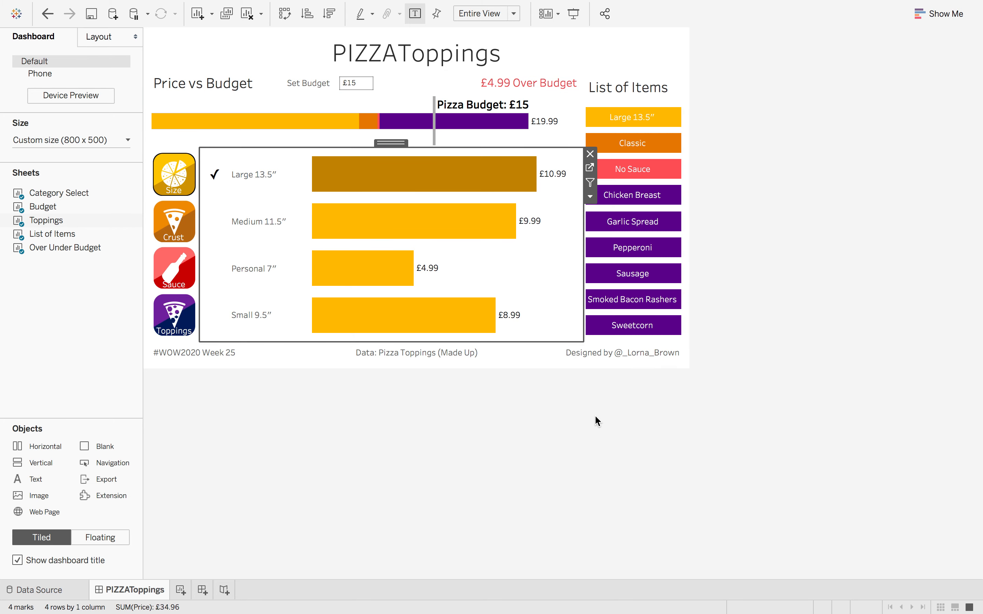
pyautogui.click(572, 423)
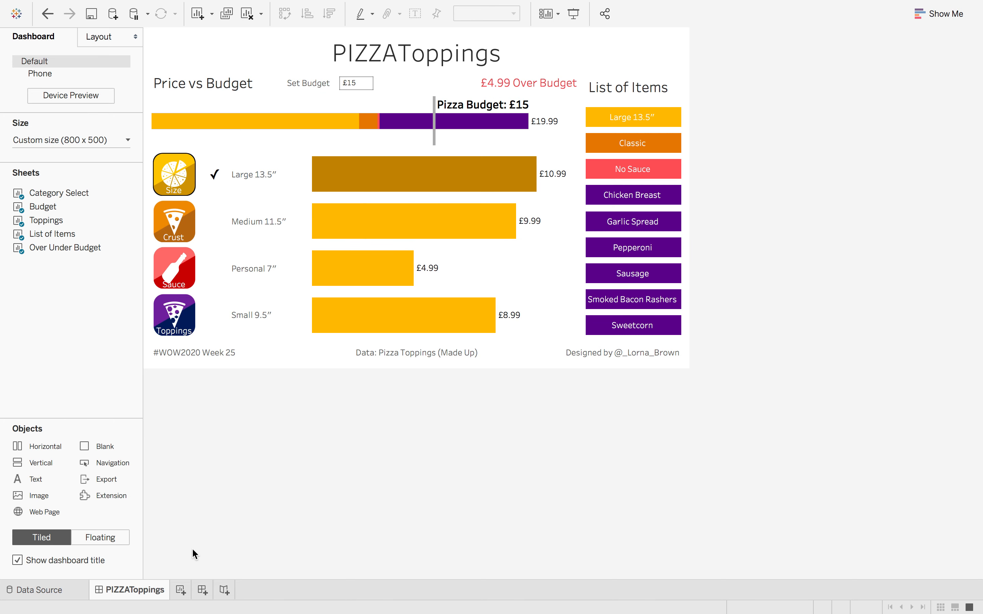
# Add a new worksheet and start a set based on the Product field, naming it Toppings
pyautogui.click(181, 590)
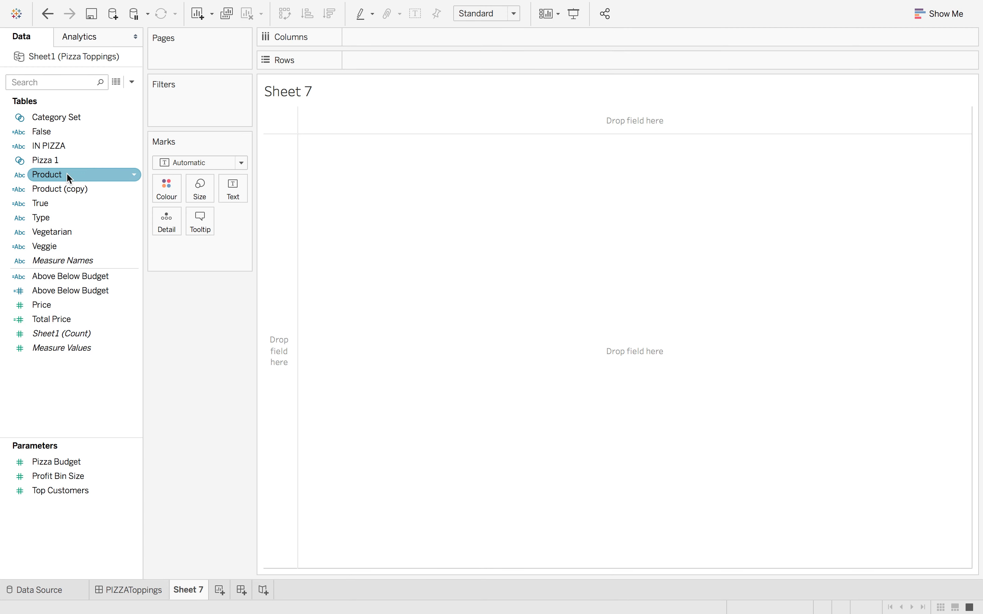
pyautogui.rightClick(65, 174)
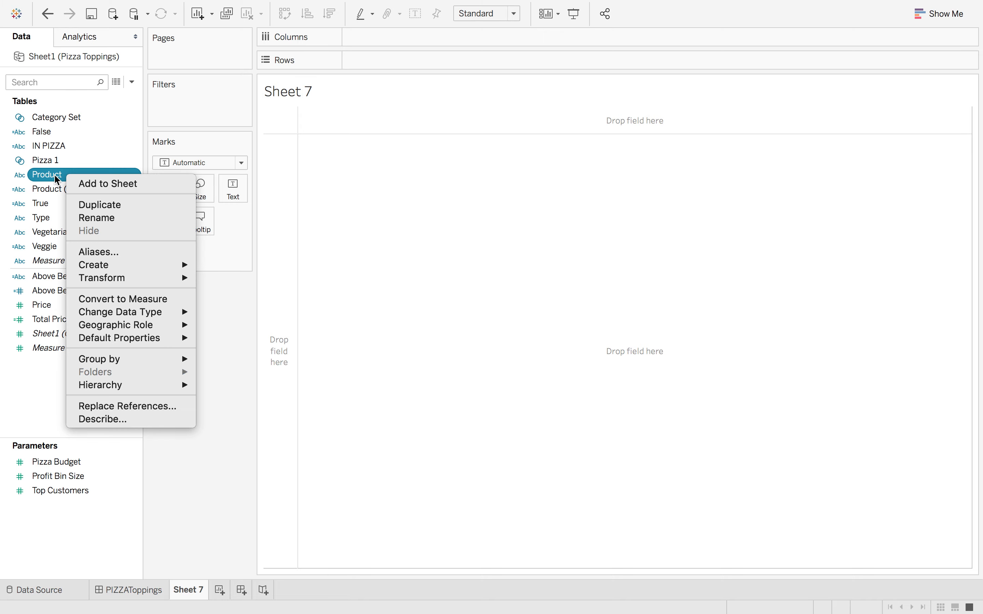
pyautogui.moveTo(129, 266)
pyautogui.click(229, 292)
pyautogui.moveTo(620, 221); pyautogui.dragTo(613, 193)
pyautogui.moveTo(406, 123); pyautogui.dragTo(352, 116)
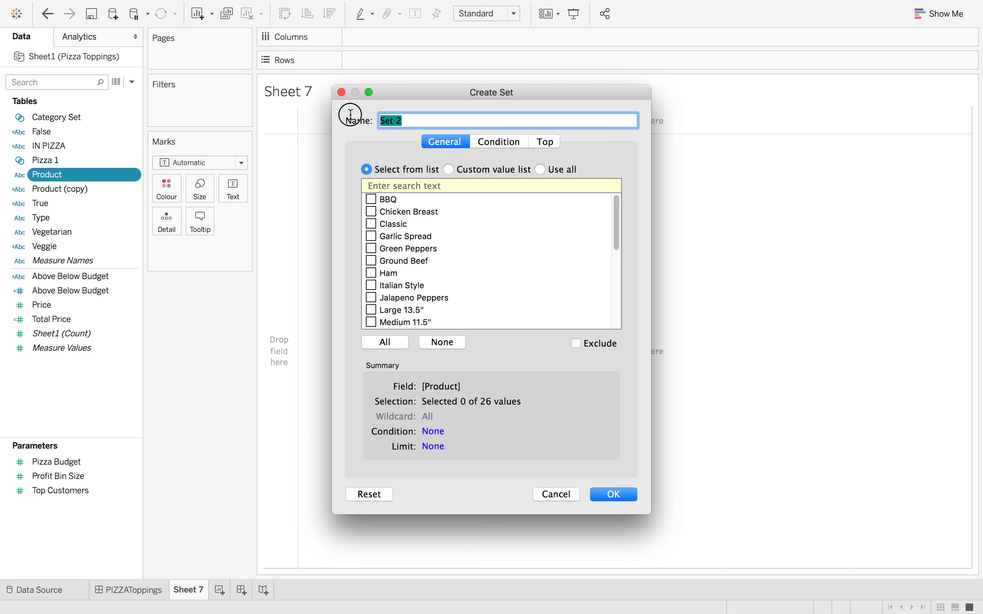
pyautogui.write('A')
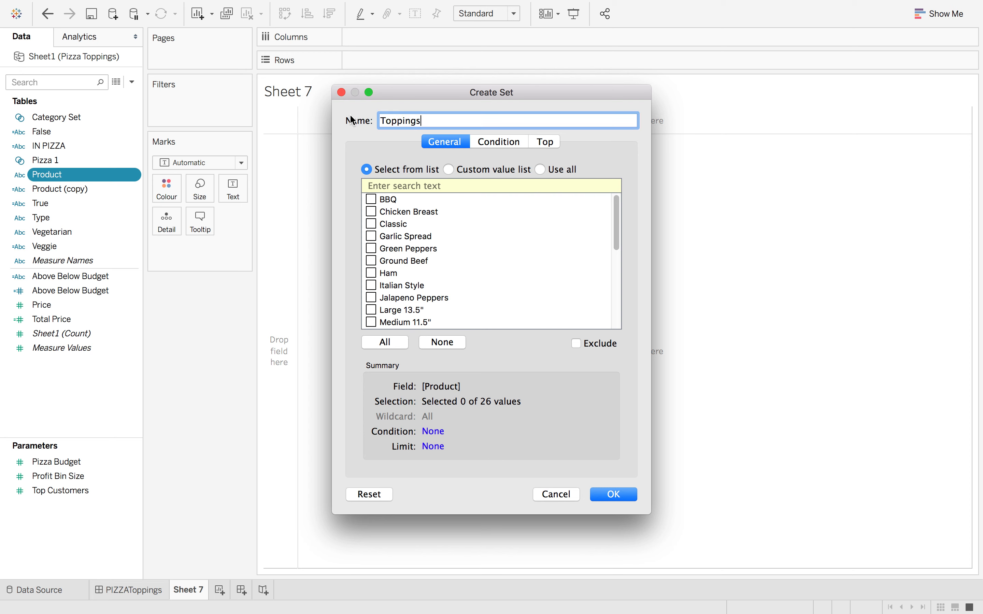
# Include BBQ, Chicken Breast, Classic, Garlic Spread and Green Peppers in the Toppings set and create it
pyautogui.click(371, 199)
pyautogui.click(370, 212)
pyautogui.click(371, 223)
pyautogui.click(371, 236)
pyautogui.click(371, 248)
pyautogui.click(614, 495)
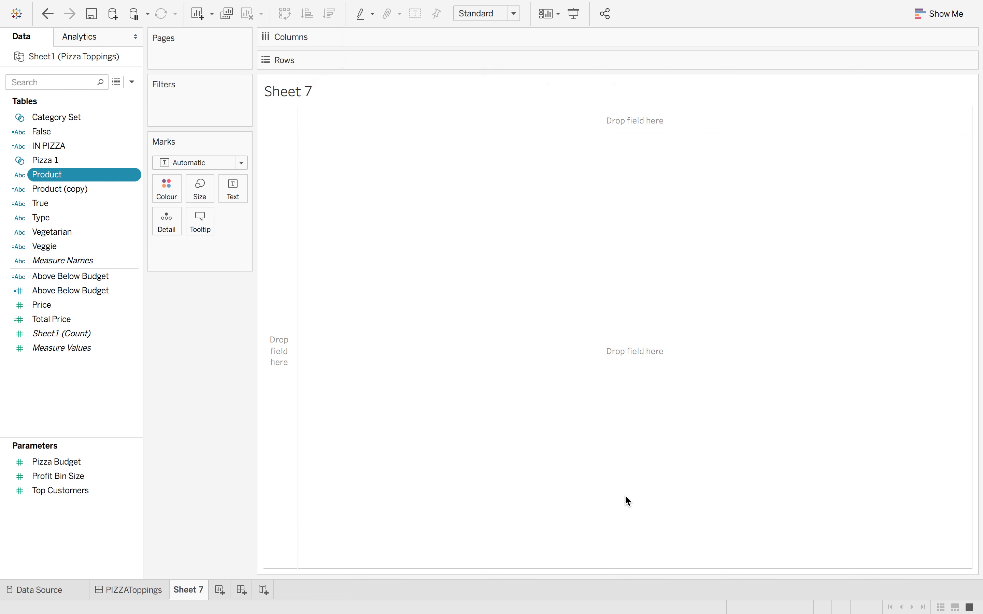
# Place Product and the Toppings set's In/Out membership on rows, with Product first
pyautogui.moveTo(110, 205); pyautogui.dragTo(268, 204)
pyautogui.moveTo(88, 175); pyautogui.dragTo(460, 67)
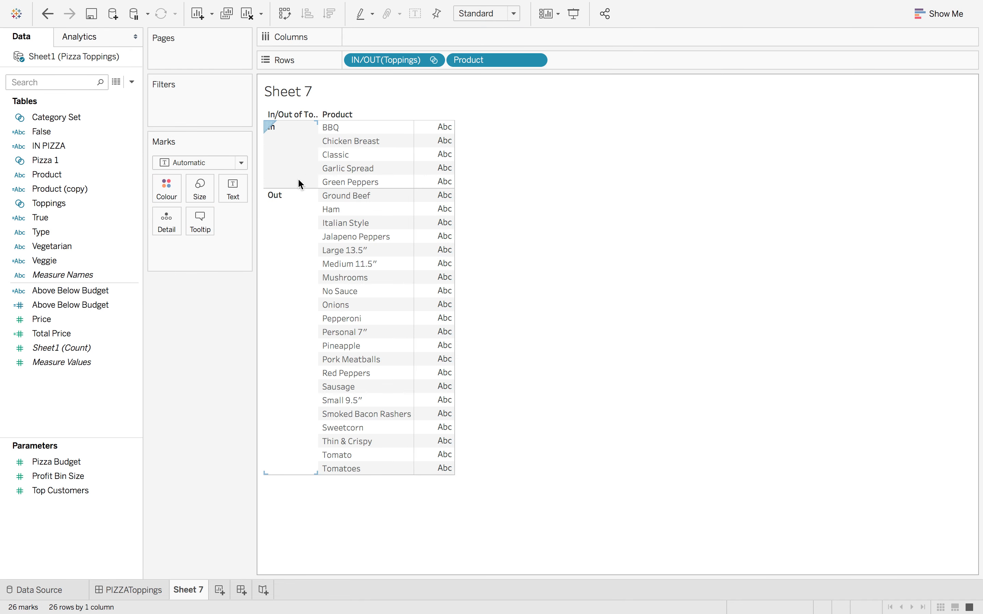
pyautogui.moveTo(482, 60); pyautogui.dragTo(351, 61)
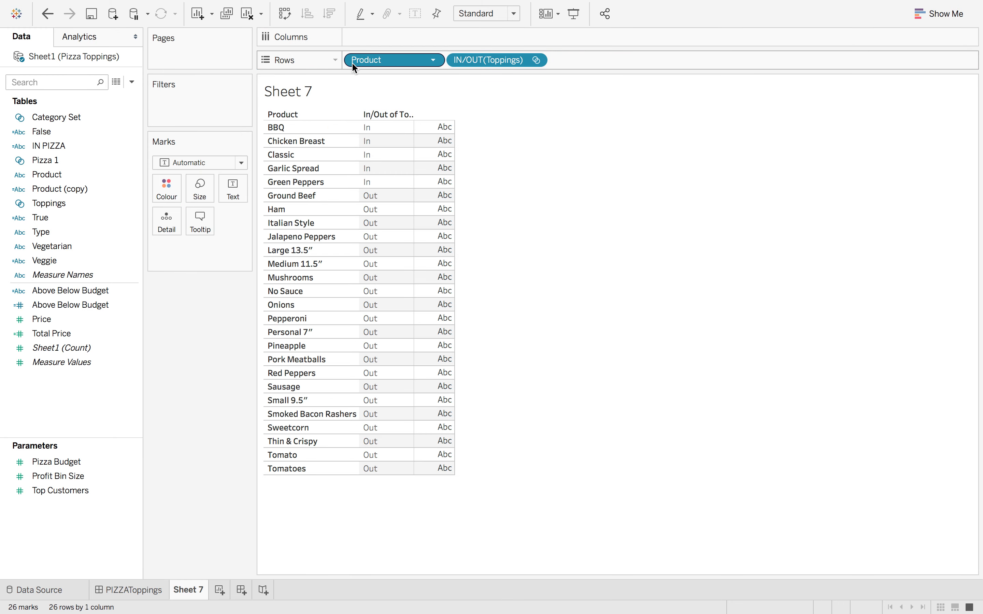
# Chart Price as horizontal bars coloured by Type, keeping only the Toppings type
pyautogui.moveTo(77, 320); pyautogui.dragTo(374, 37)
pyautogui.moveTo(73, 231); pyautogui.dragTo(182, 182)
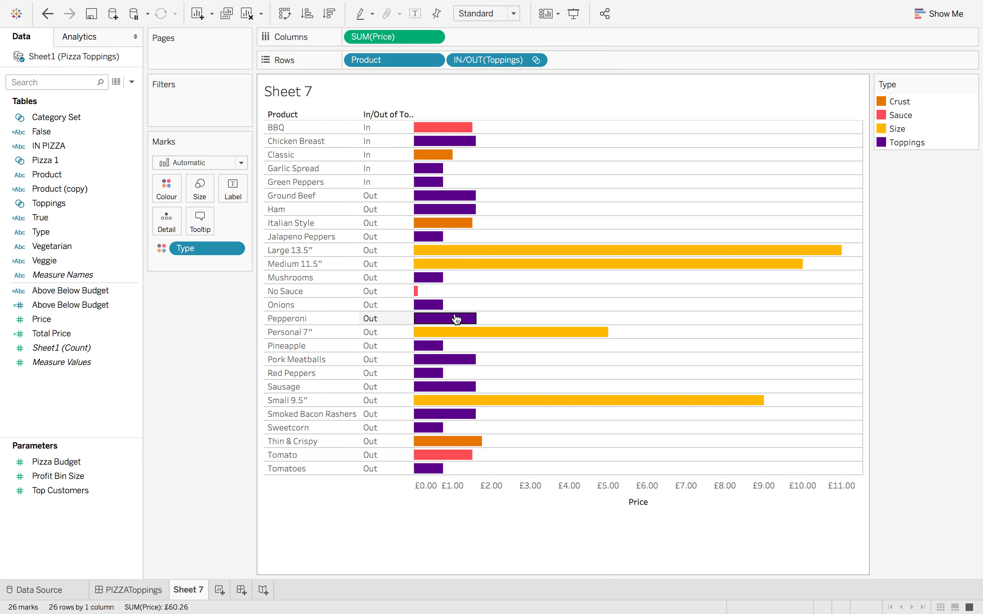
pyautogui.rightClick(910, 142)
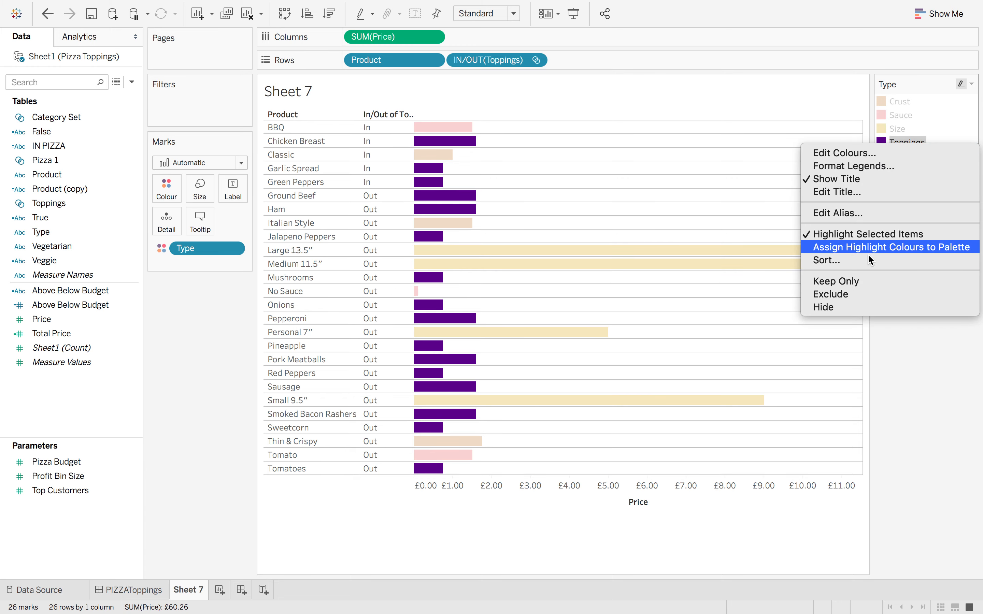
pyautogui.click(868, 281)
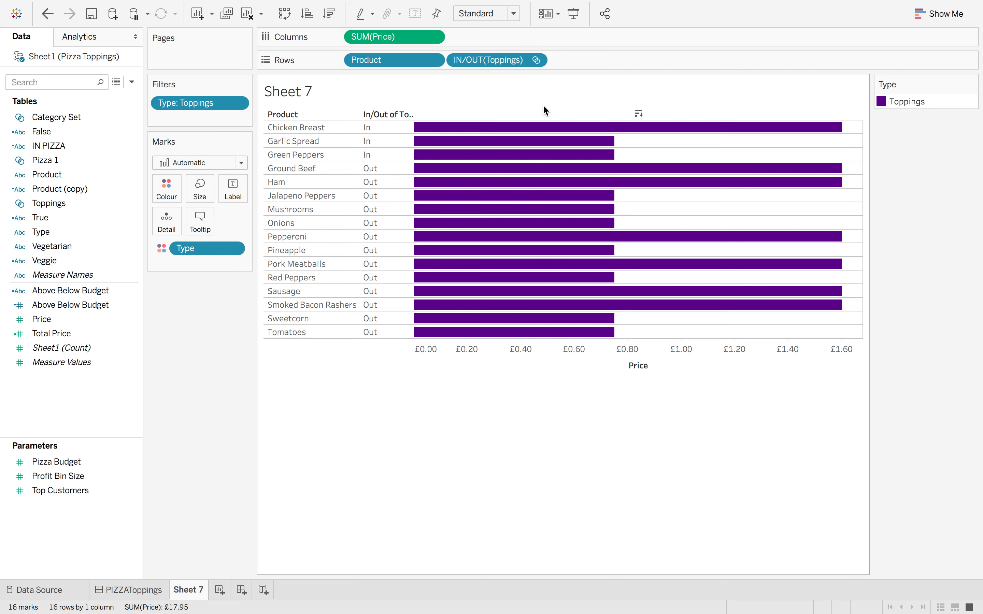
# Select the Ground Beef bar to check its tooltip for available set actions
pyautogui.click(465, 172)
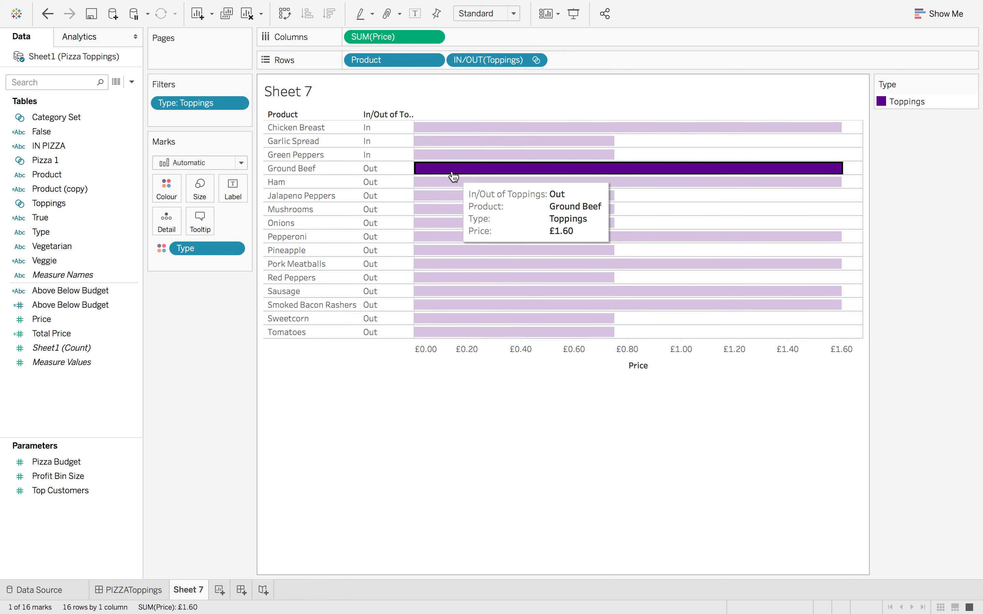
pyautogui.click(451, 175)
pyautogui.click(450, 175)
pyautogui.click(446, 176)
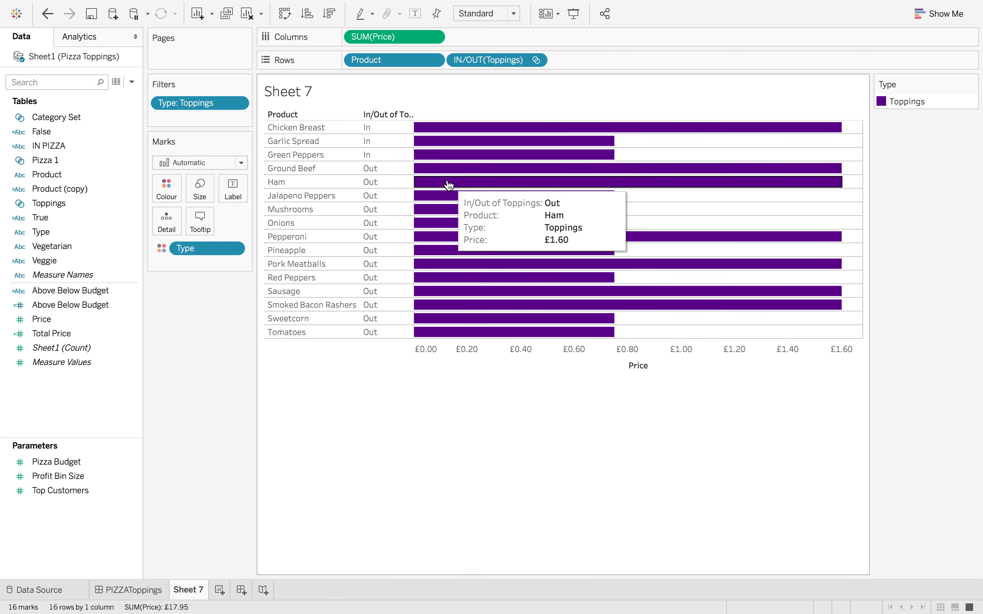
# Remove the existing Remove from Pizza and Add to Pizza actions from the worksheet
pyautogui.moveTo(194, 5)
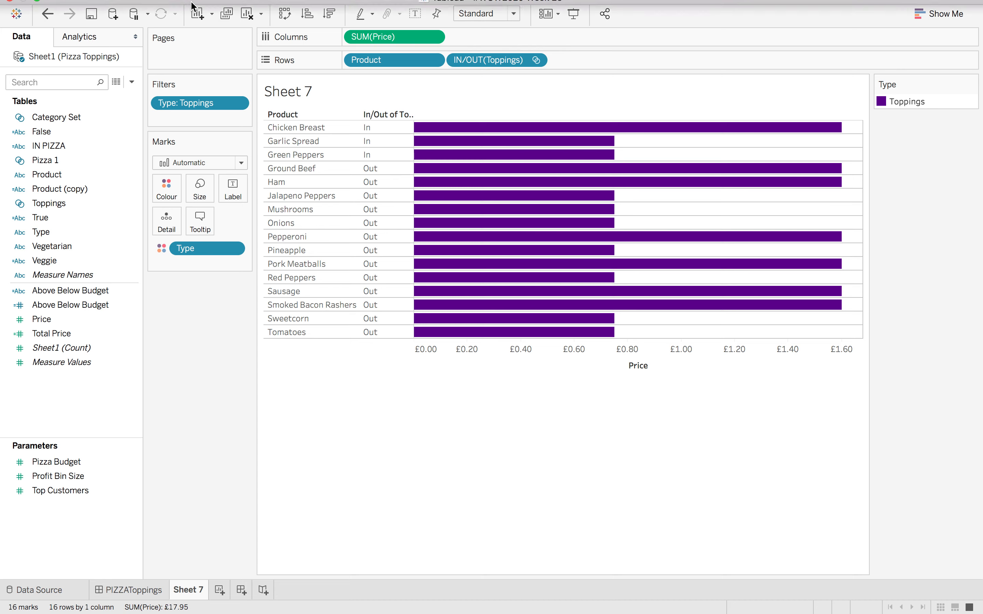
pyautogui.click(191, 9)
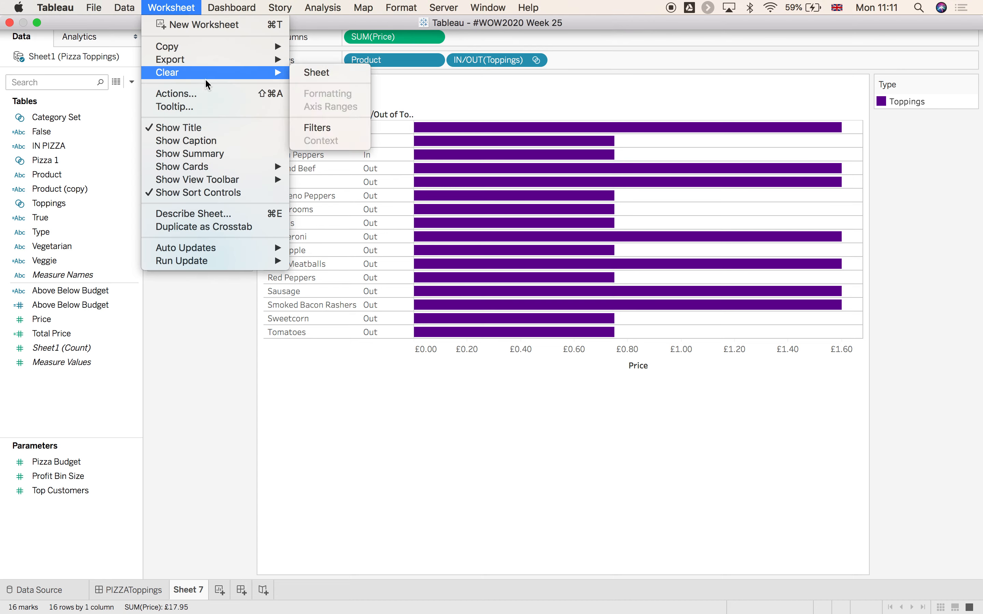
pyautogui.click(203, 93)
pyautogui.click(380, 230)
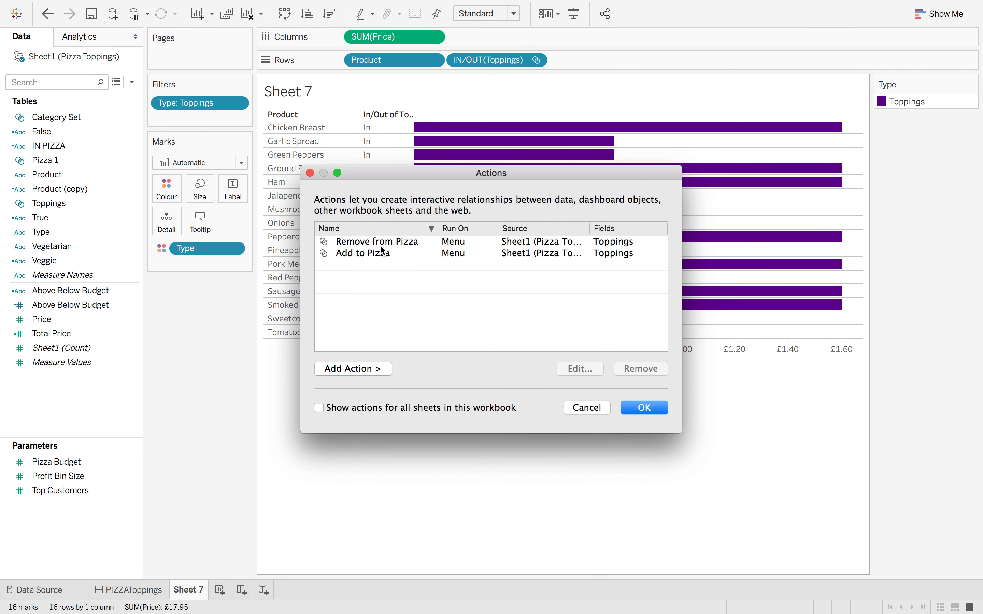
pyautogui.click(384, 244)
pyautogui.keyDown('shift'); pyautogui.click(386, 254); pyautogui.keyUp('shift')
pyautogui.click(630, 368)
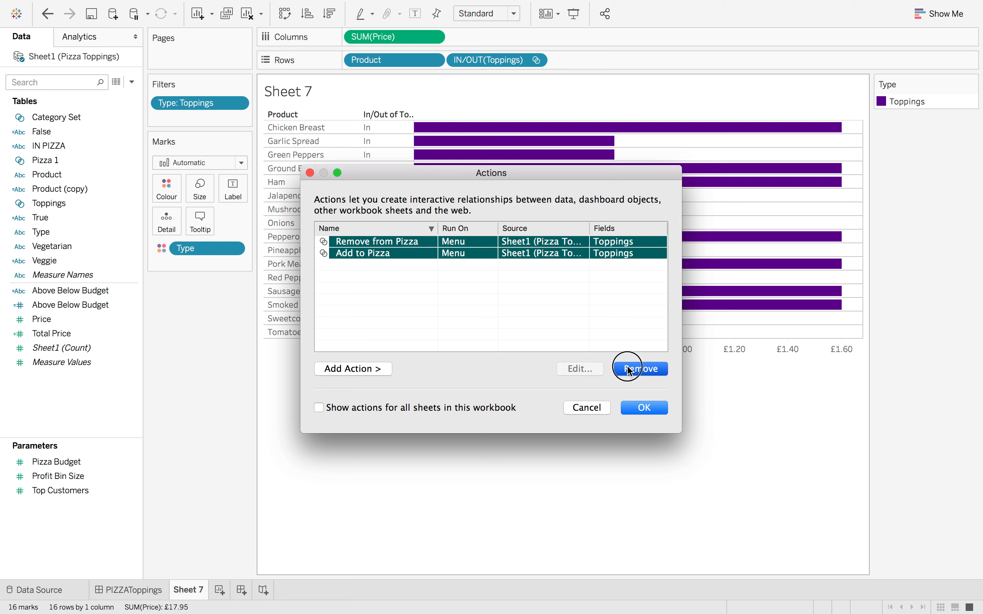
# Start a new Change Set Values action named Add to Pizza
pyautogui.click(364, 368)
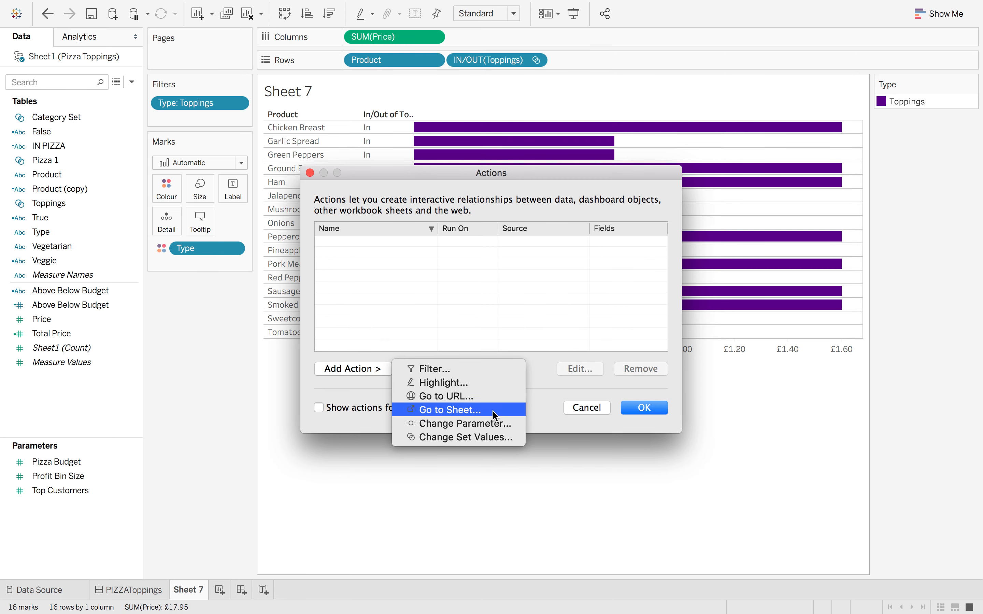
pyautogui.click(493, 438)
pyautogui.write('Add to P')
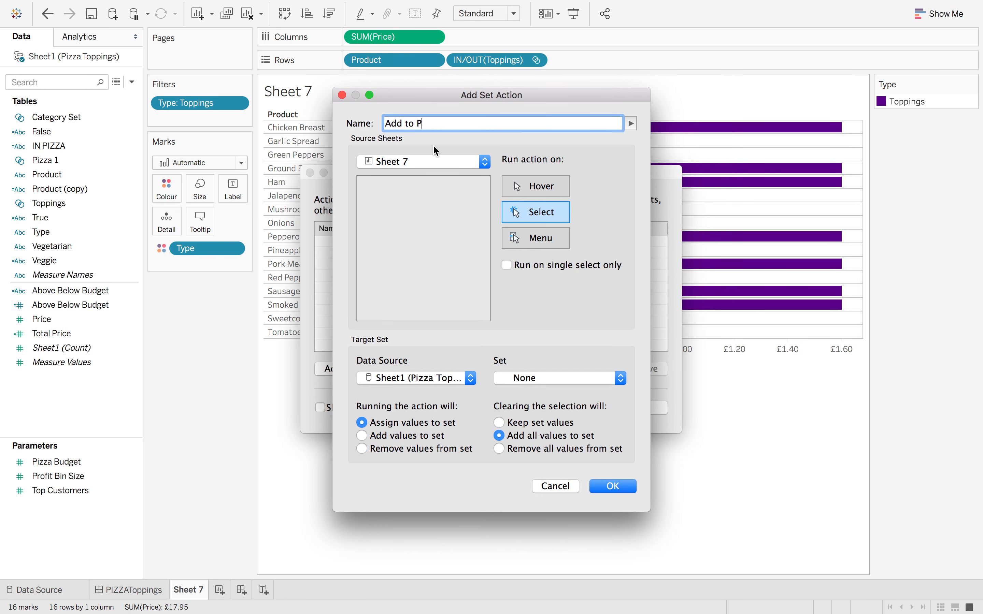
pyautogui.write('iiz')
pyautogui.press('BackSpace')
pyautogui.press('BackSpace')
# Set the action's source to Sheet1 (Pizza Toppings) with only Sheet 7 included
pyautogui.click(430, 160)
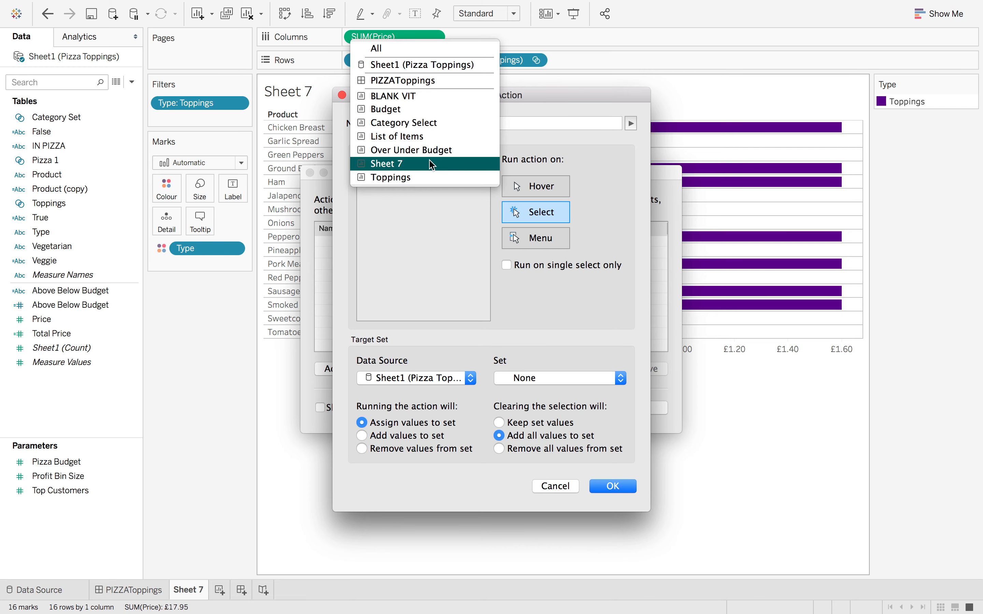
pyautogui.click(441, 66)
pyautogui.click(376, 183)
pyautogui.click(369, 194)
pyautogui.click(369, 207)
pyautogui.click(370, 220)
pyautogui.click(370, 245)
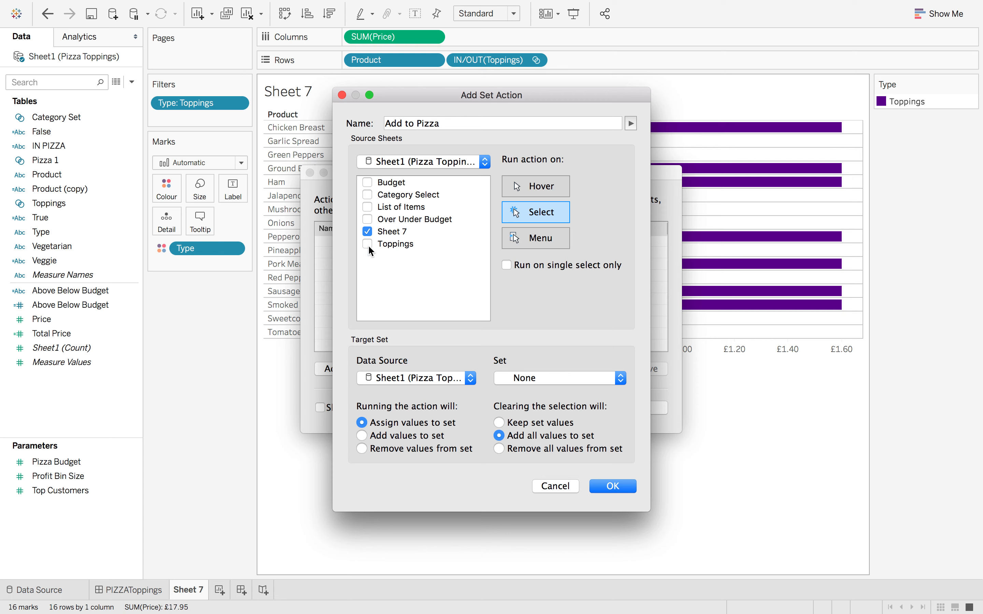
# Run the action from the menu, targeting the Toppings set with Add values to set and Keep set values, and save it
pyautogui.click(534, 243)
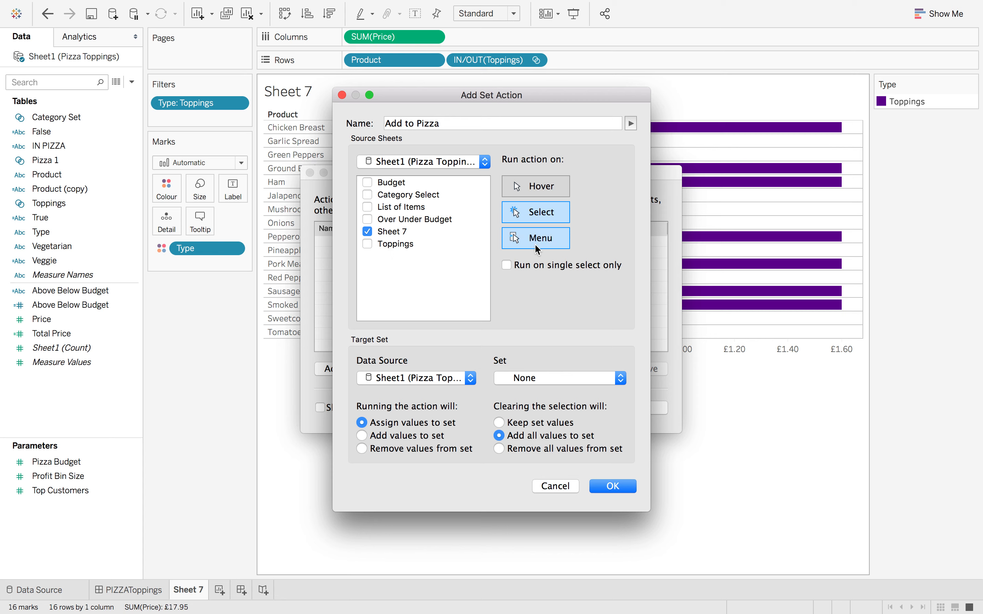
pyautogui.click(567, 382)
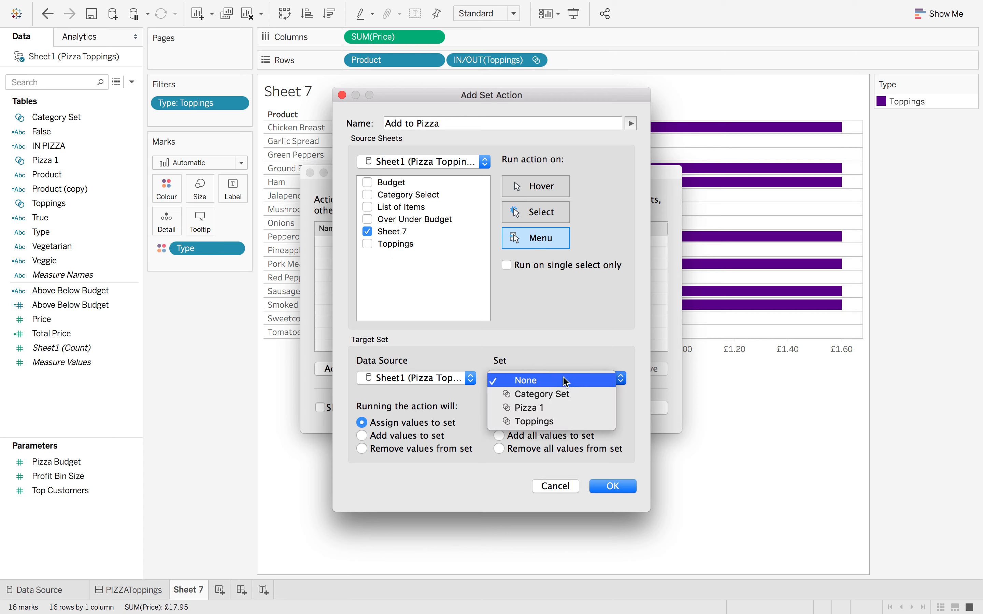
pyautogui.click(566, 420)
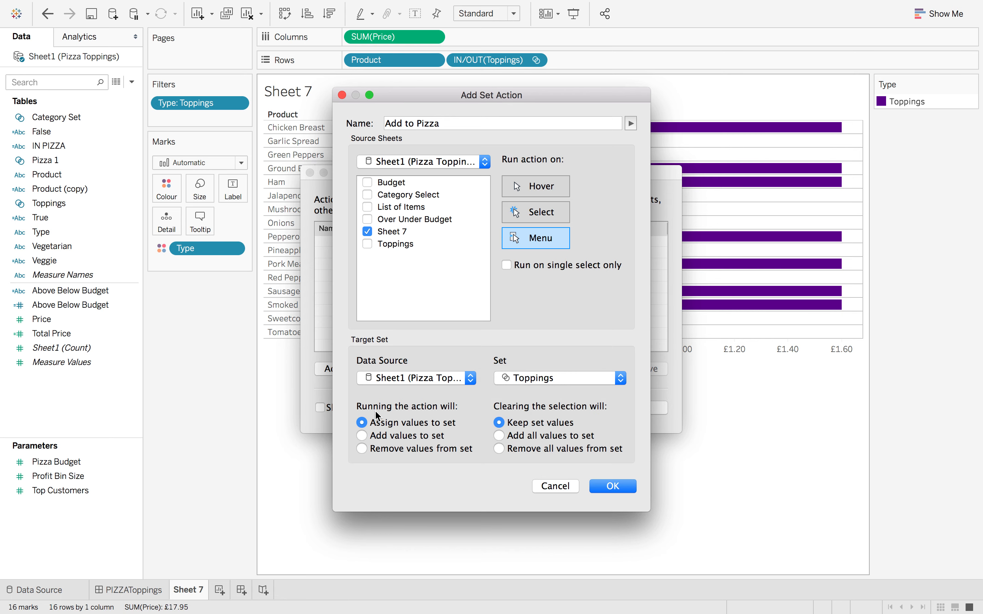
pyautogui.click(362, 436)
pyautogui.click(611, 487)
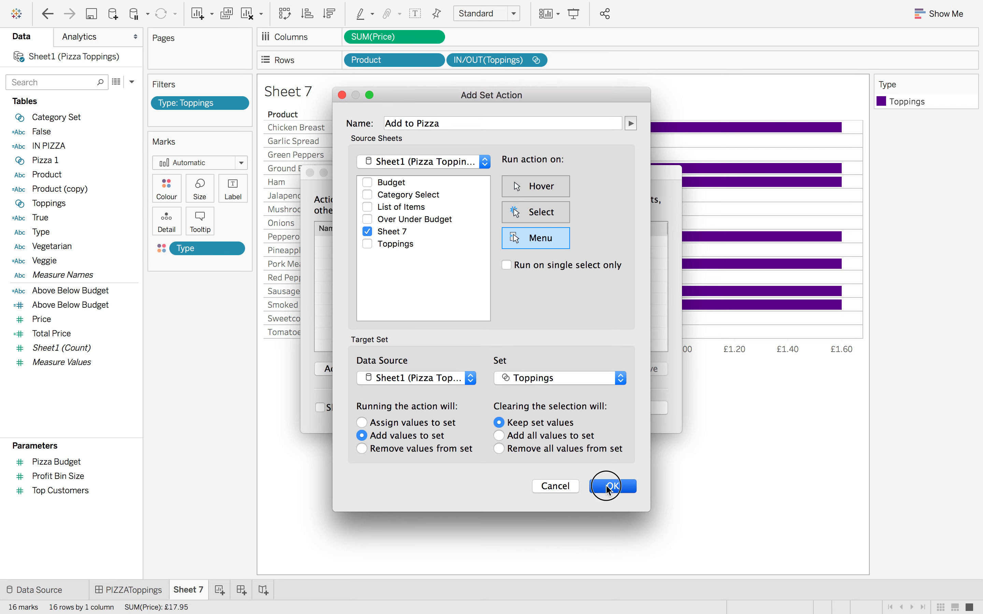
pyautogui.click(644, 408)
# Use the Add to Pizza action to add Ground Beef and Onions to the Toppings set
pyautogui.moveTo(455, 176)
pyautogui.click(455, 175)
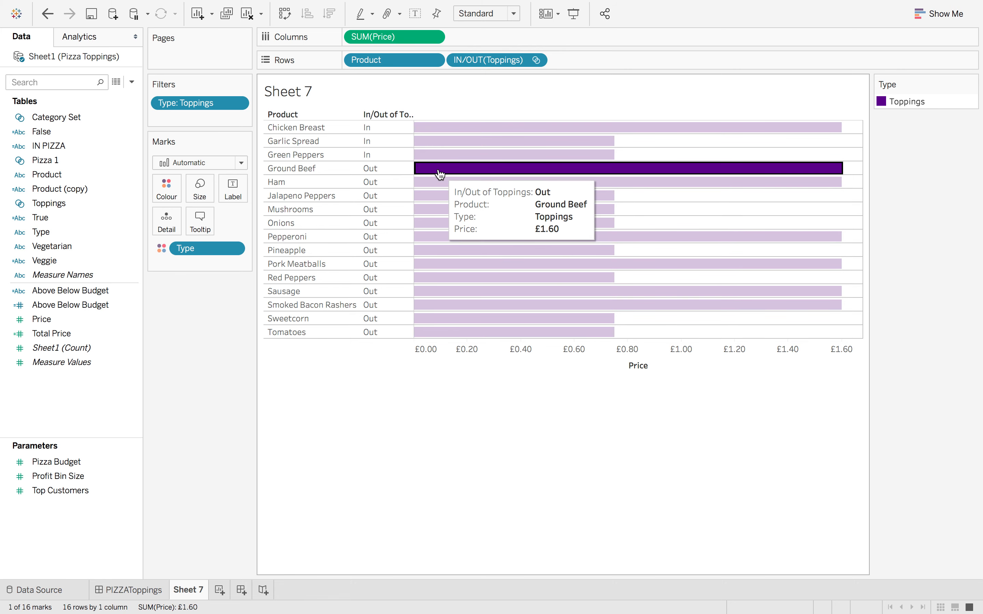
pyautogui.click(441, 174)
pyautogui.click(441, 174)
pyautogui.click(486, 244)
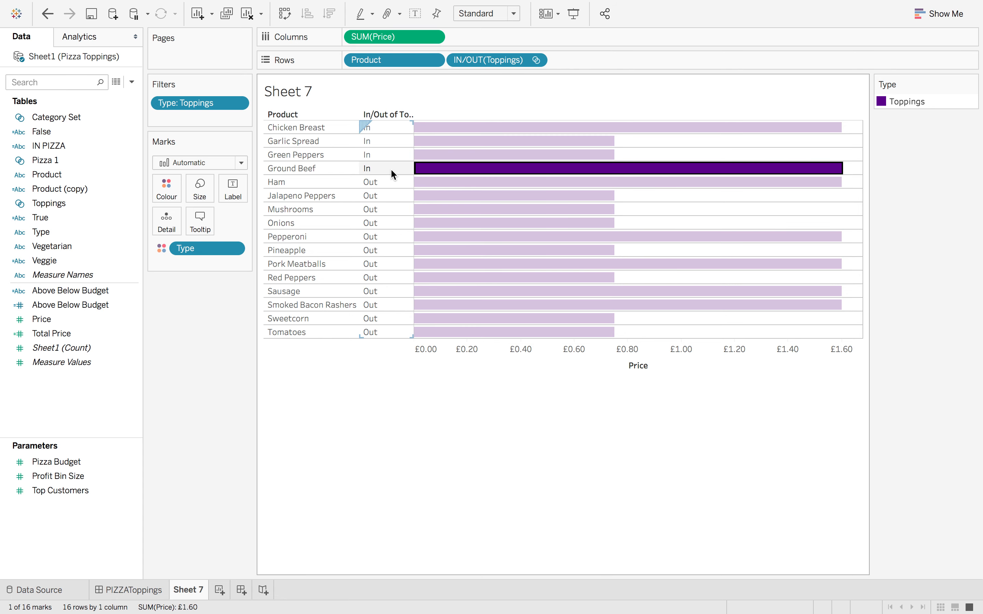
pyautogui.click(442, 223)
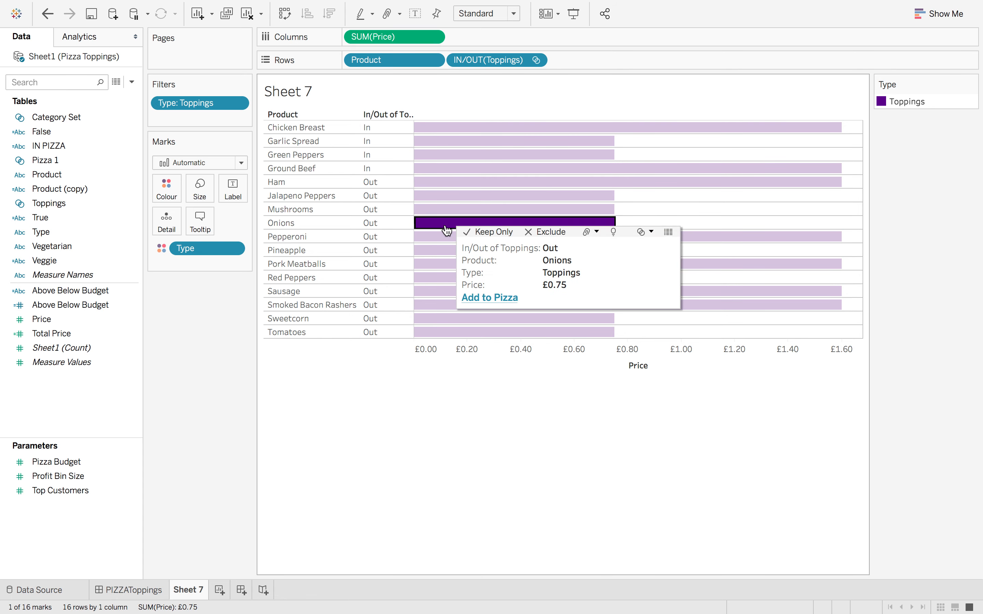
pyautogui.click(497, 300)
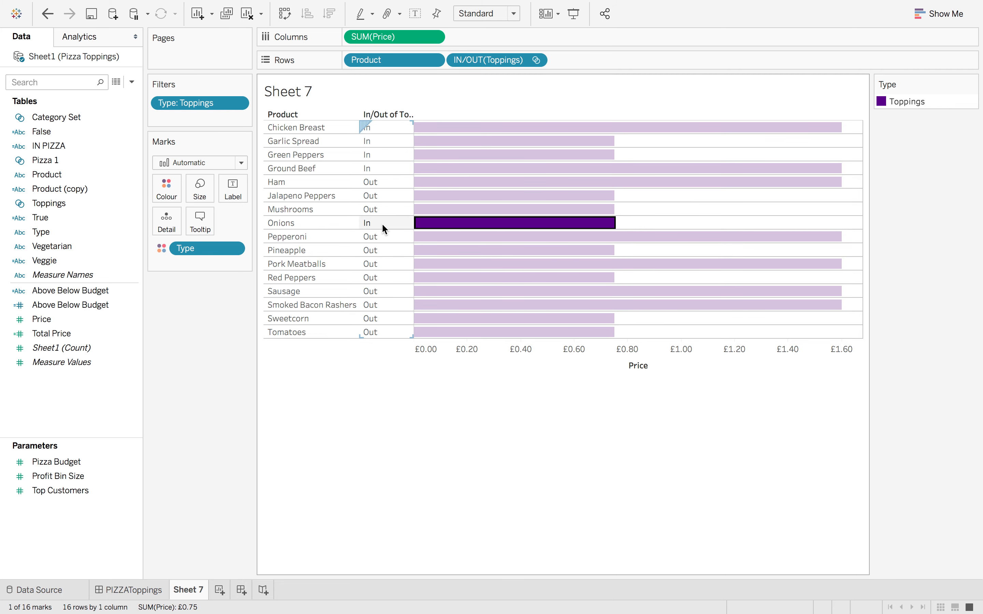
pyautogui.click(429, 226)
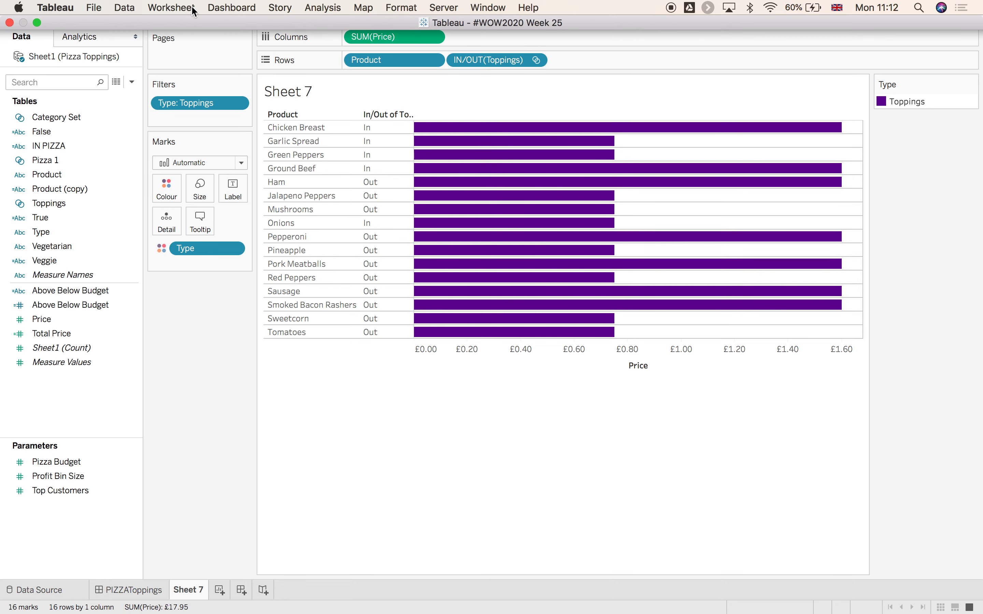
# Start a new Change Set Values action named Remove from Pizza
pyautogui.click(186, 9)
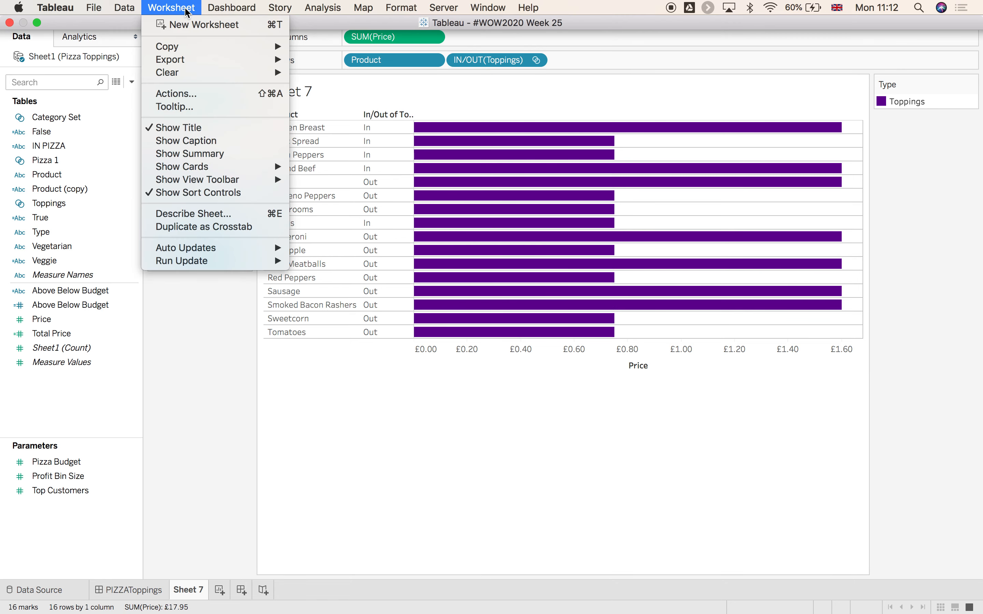
pyautogui.click(203, 93)
pyautogui.click(365, 369)
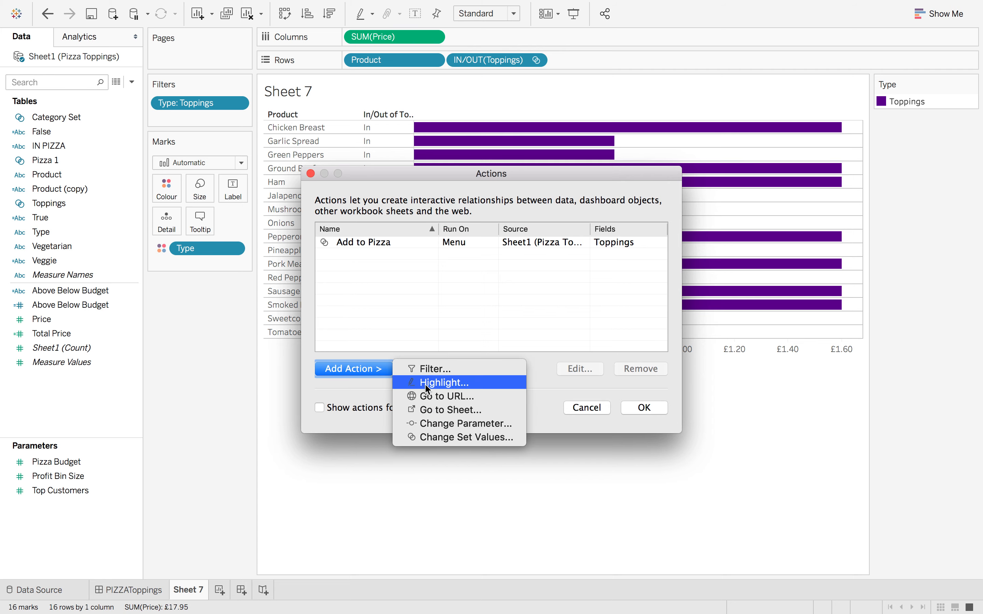
pyautogui.click(452, 440)
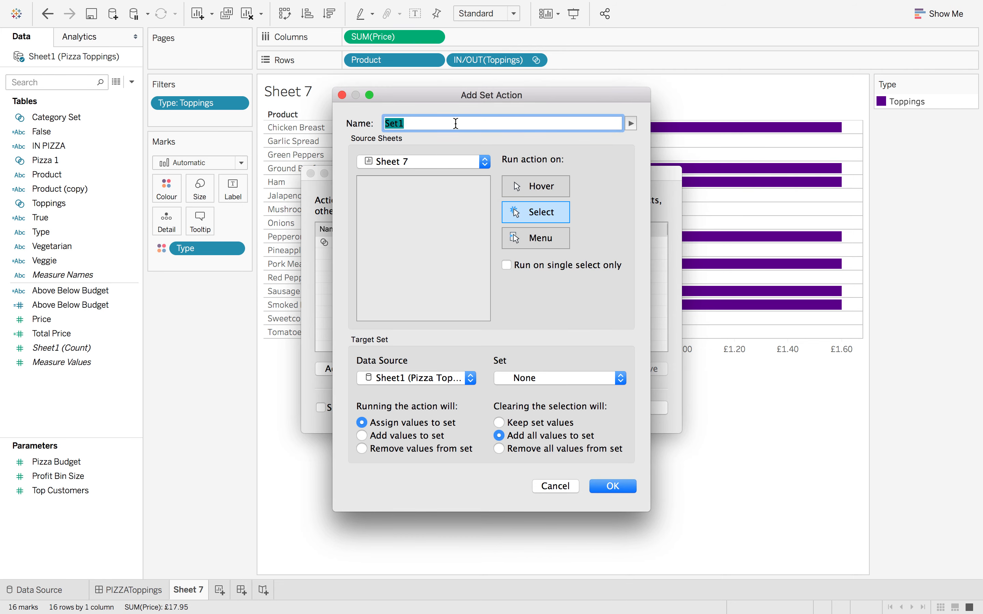
pyautogui.write('Remove from Pizza')
# Set the Remove from Pizza action's source to Sheet1 (Pizza Toppings) with only Sheet 7 included
pyautogui.click(443, 166)
pyautogui.click(438, 68)
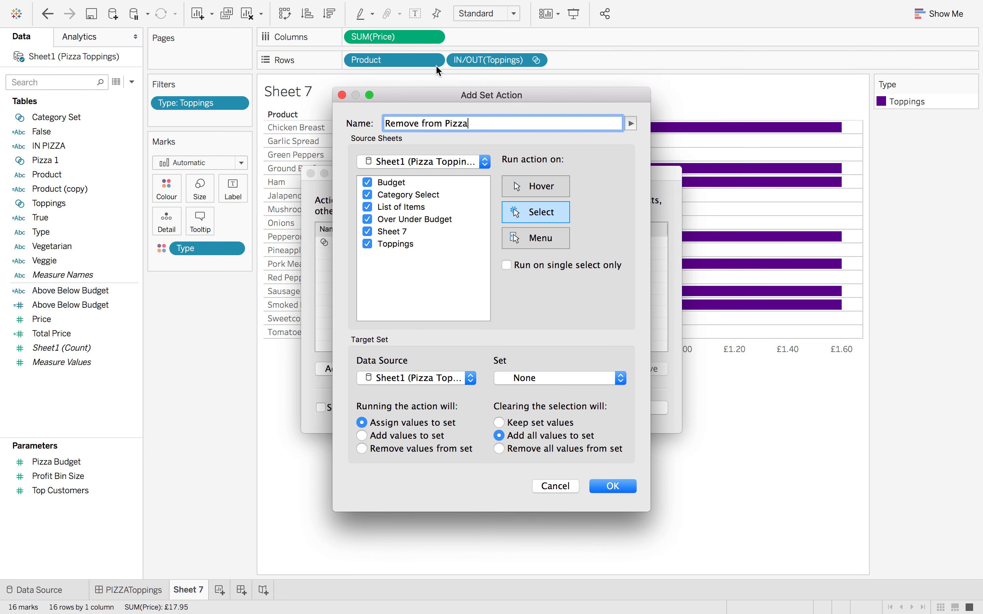
pyautogui.click(367, 182)
pyautogui.click(368, 194)
pyautogui.click(367, 207)
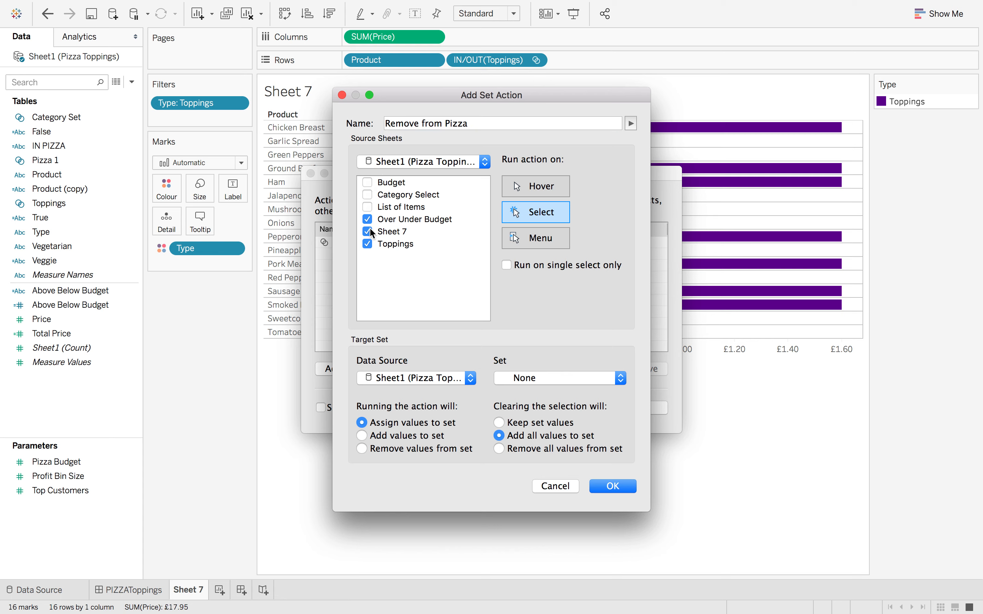
pyautogui.click(368, 219)
pyautogui.click(367, 244)
# Run the action on Menu, targeting the Toppings set with Remove values from set and Keep set values, and save it
pyautogui.click(530, 239)
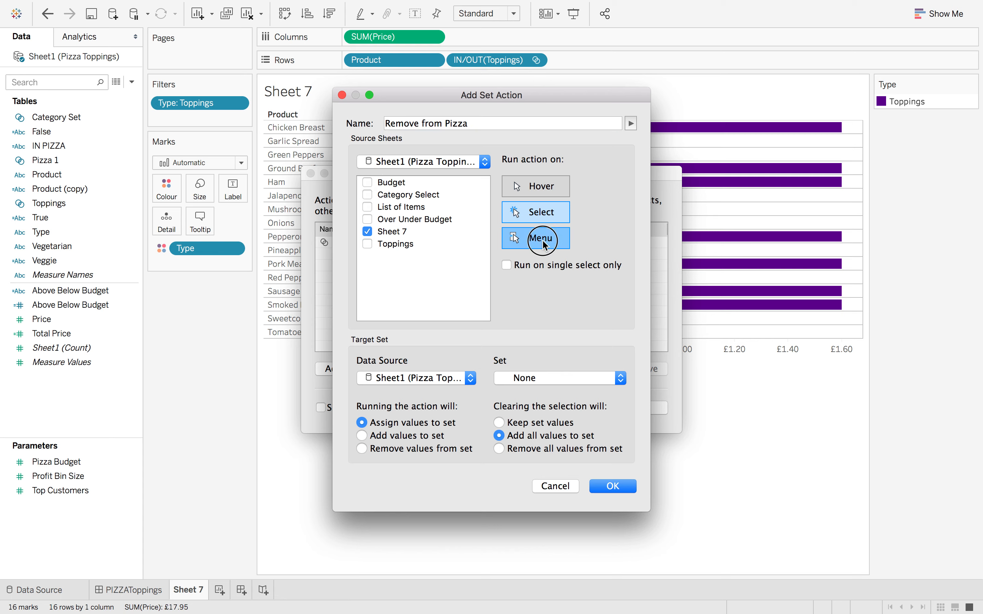
pyautogui.click(556, 378)
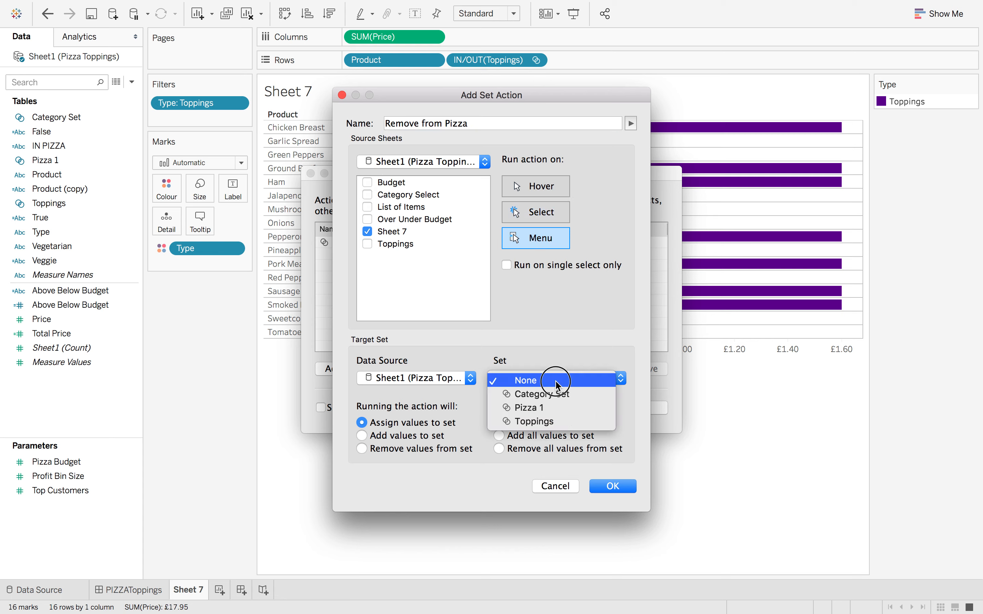
pyautogui.click(553, 423)
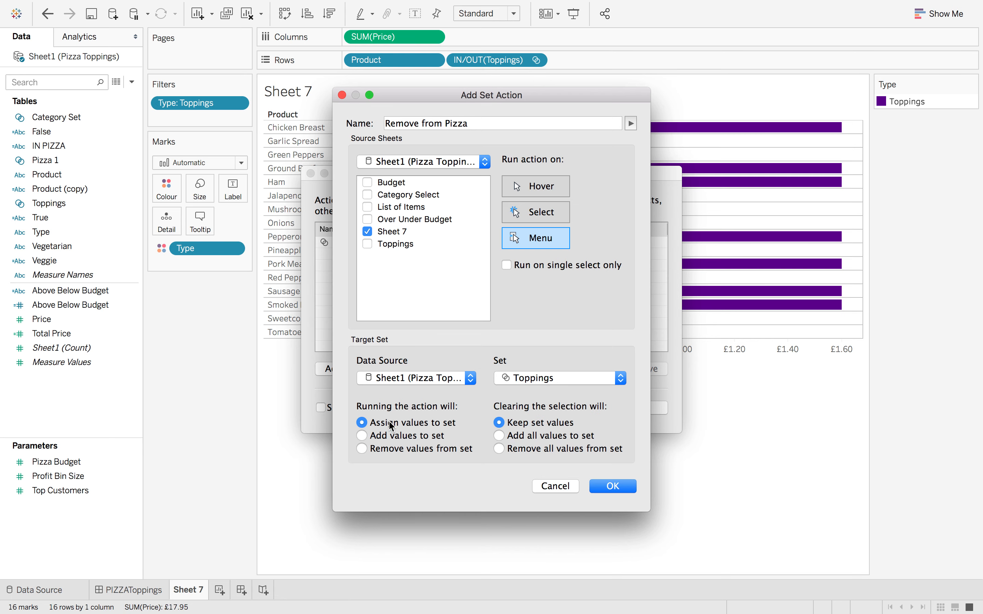
pyautogui.click(360, 450)
pyautogui.click(611, 488)
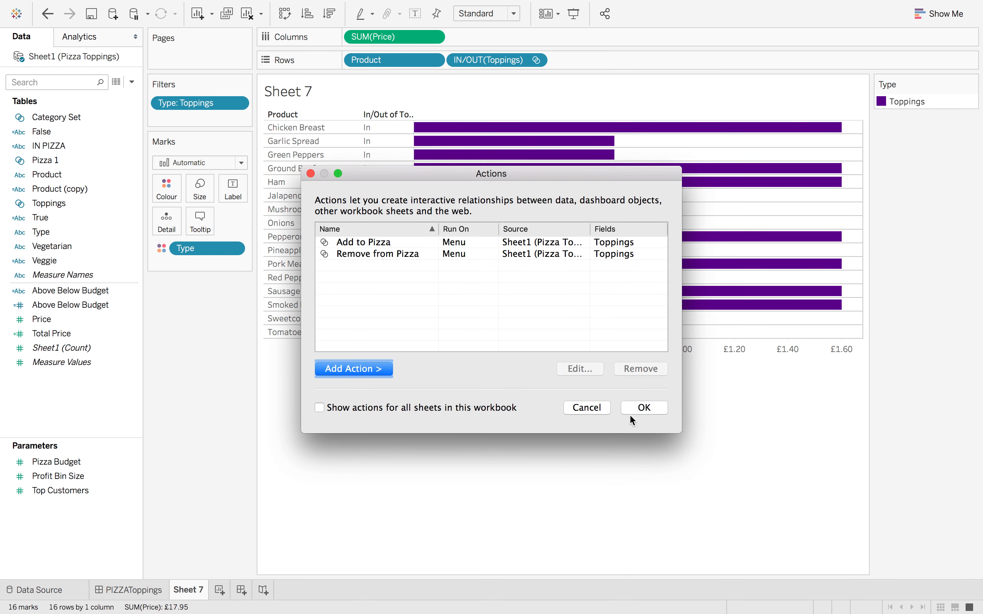
pyautogui.click(644, 408)
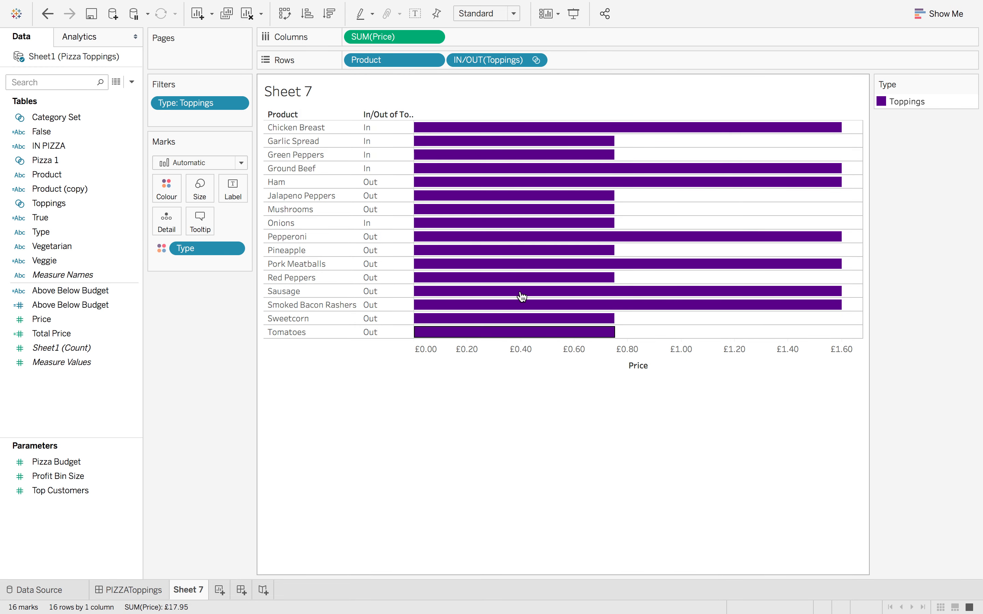
# Use the set actions on Sheet 7 to remove Onions from the Toppings set and add Red Peppers to it
pyautogui.click(486, 223)
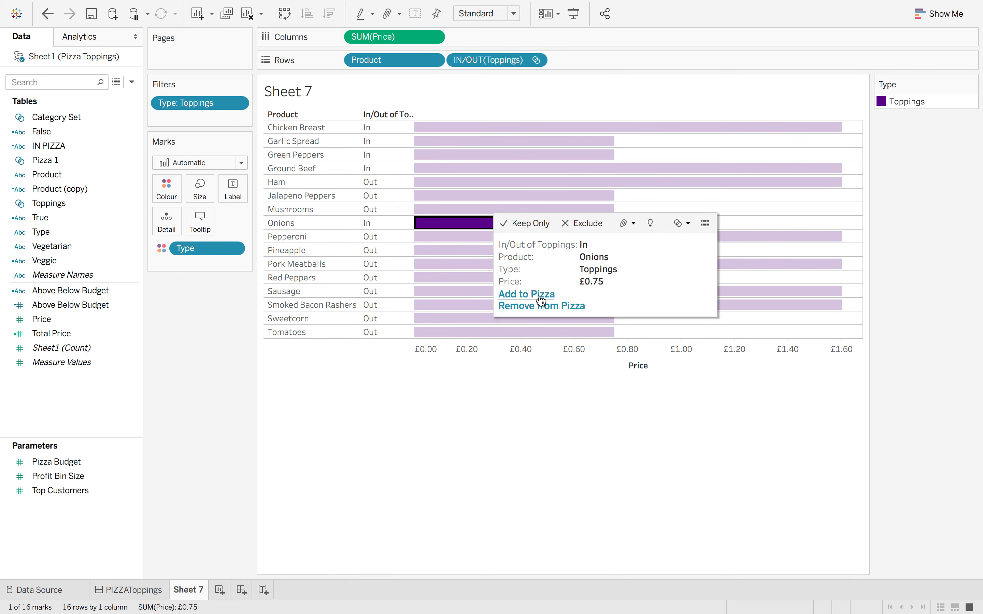
pyautogui.click(542, 309)
pyautogui.click(427, 439)
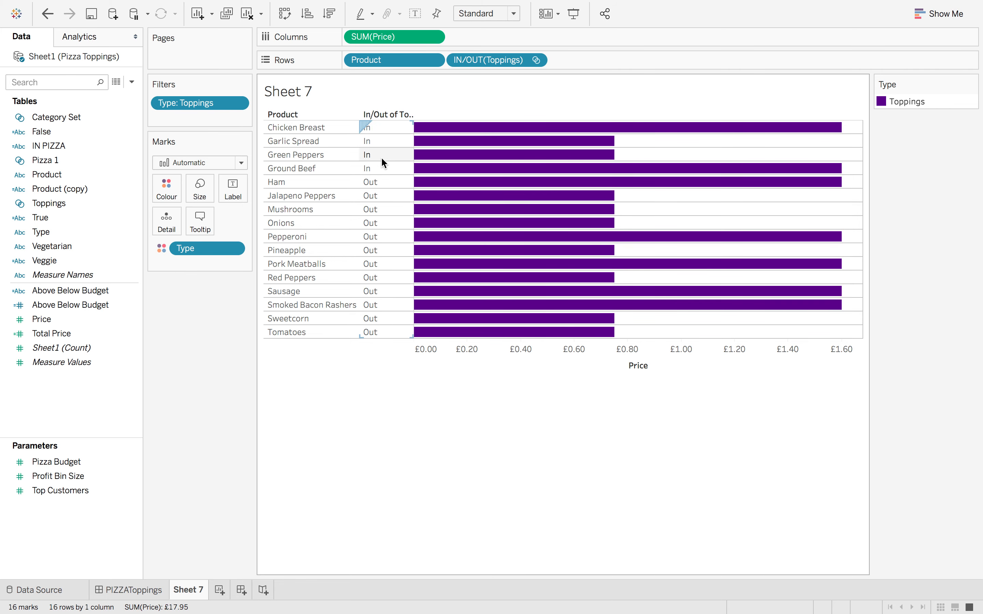
pyautogui.click(461, 279)
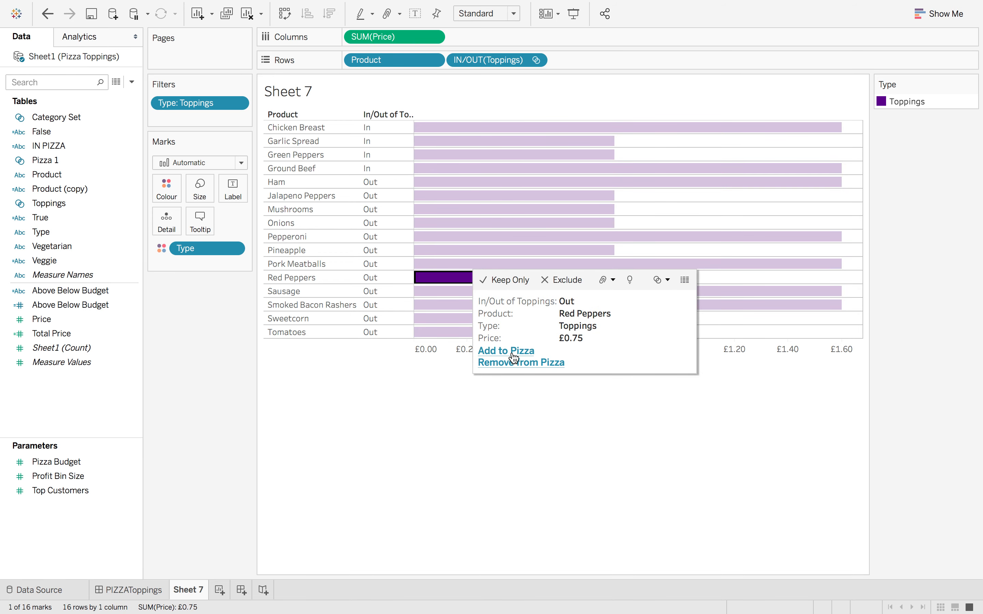
pyautogui.click(513, 354)
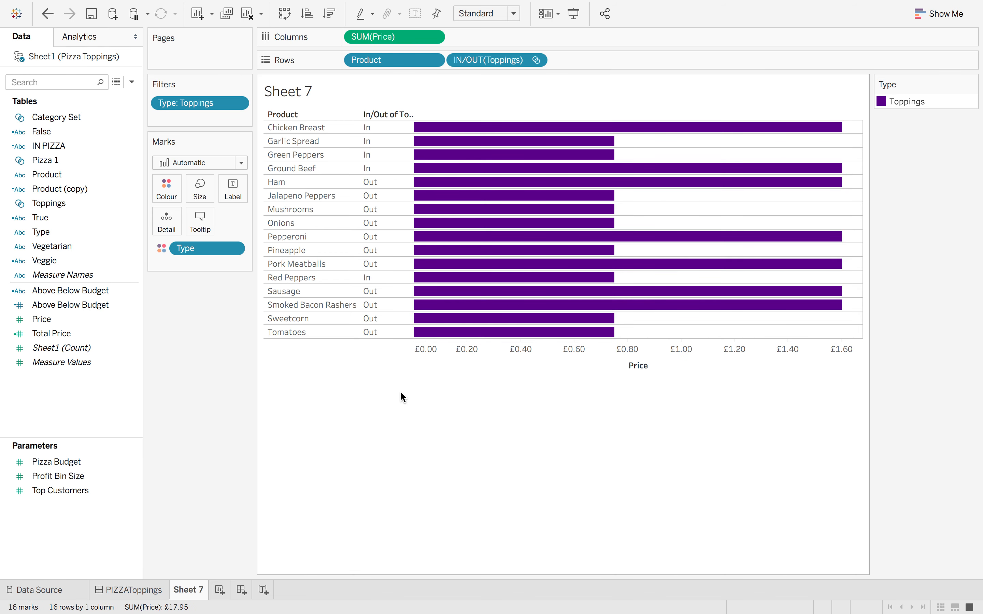
# Examine the Toppings category's check marks on the PIZZAToppings dashboard and return to Sheet 7
pyautogui.click(143, 590)
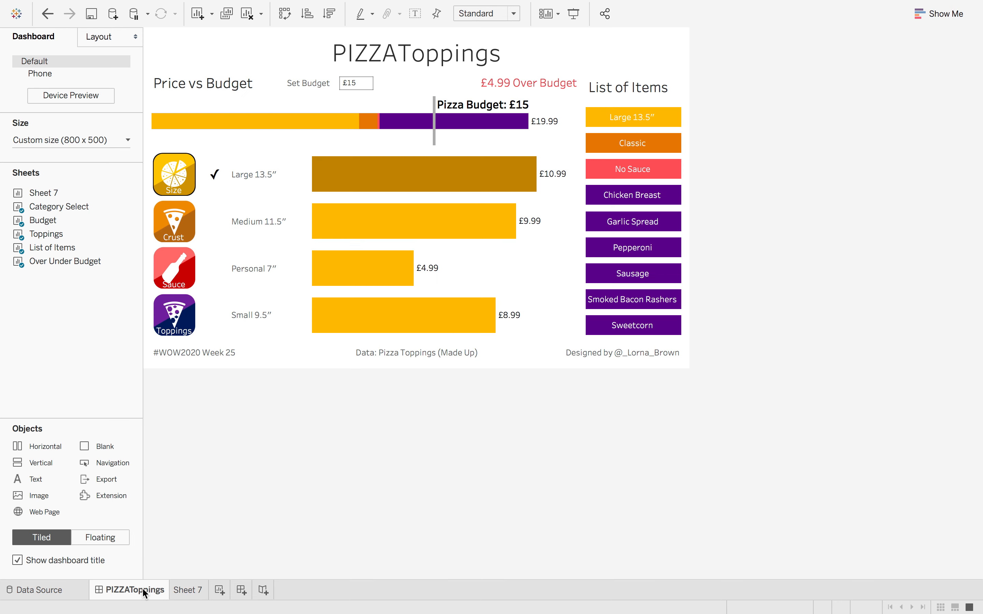
pyautogui.click(175, 320)
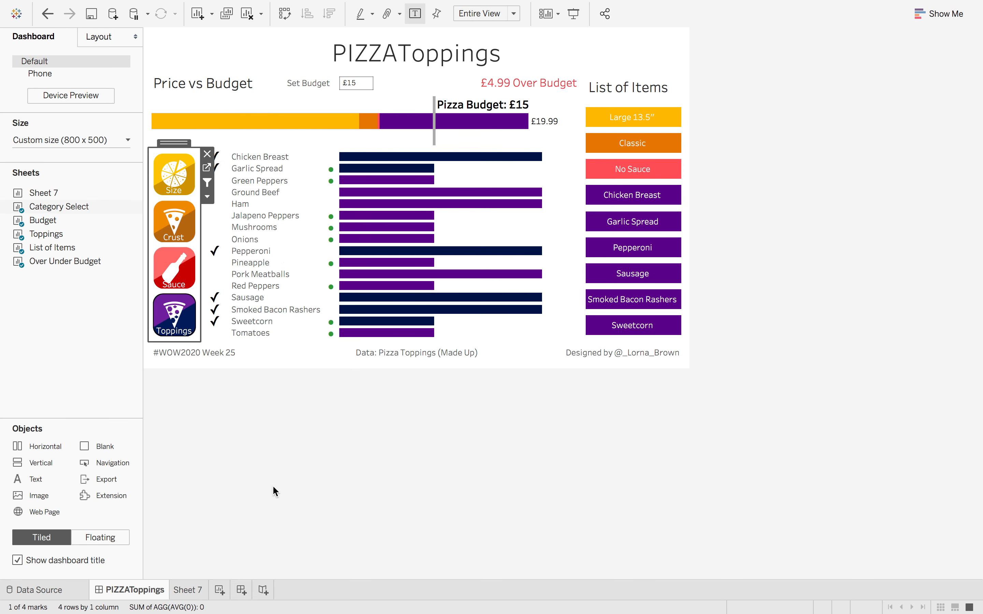
pyautogui.click(187, 590)
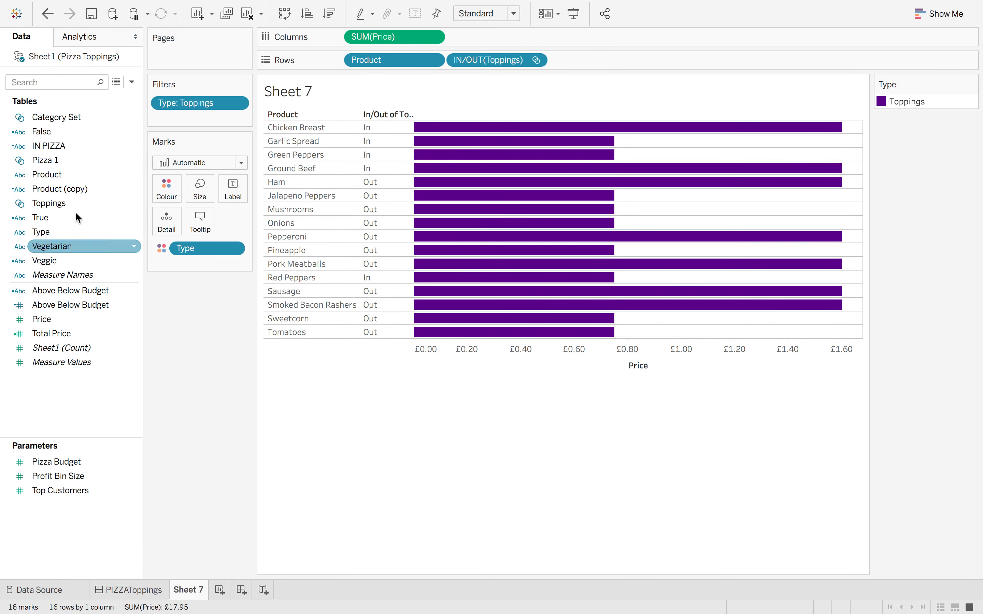
# Duplicate the IN PIZZA field with the formula IF [Toppings] THEN '✓' ELSE '' END and place the copy first on Rows
pyautogui.rightClick(68, 150)
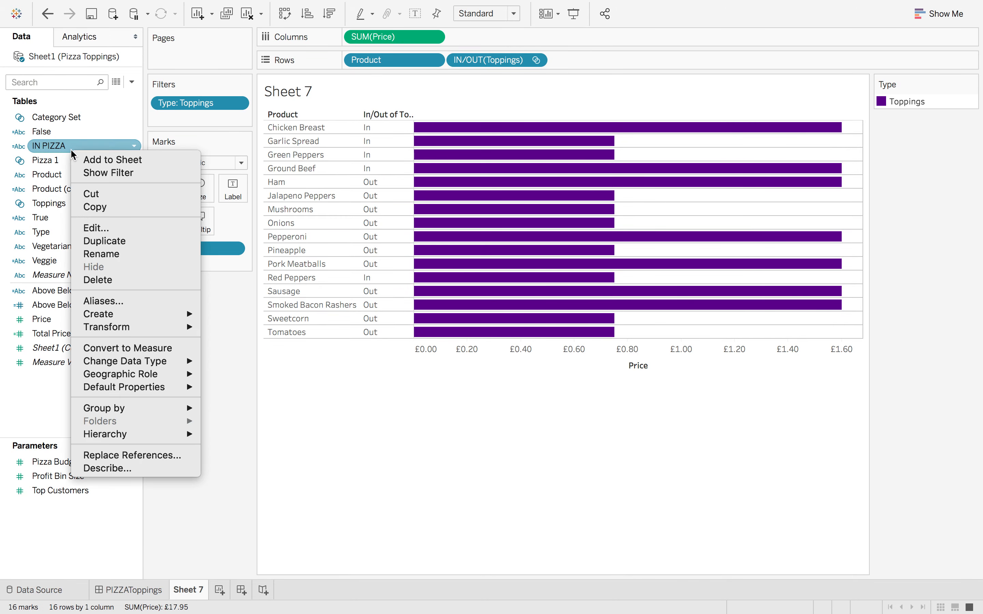
pyautogui.click(114, 246)
pyautogui.rightClick(86, 162)
pyautogui.click(145, 241)
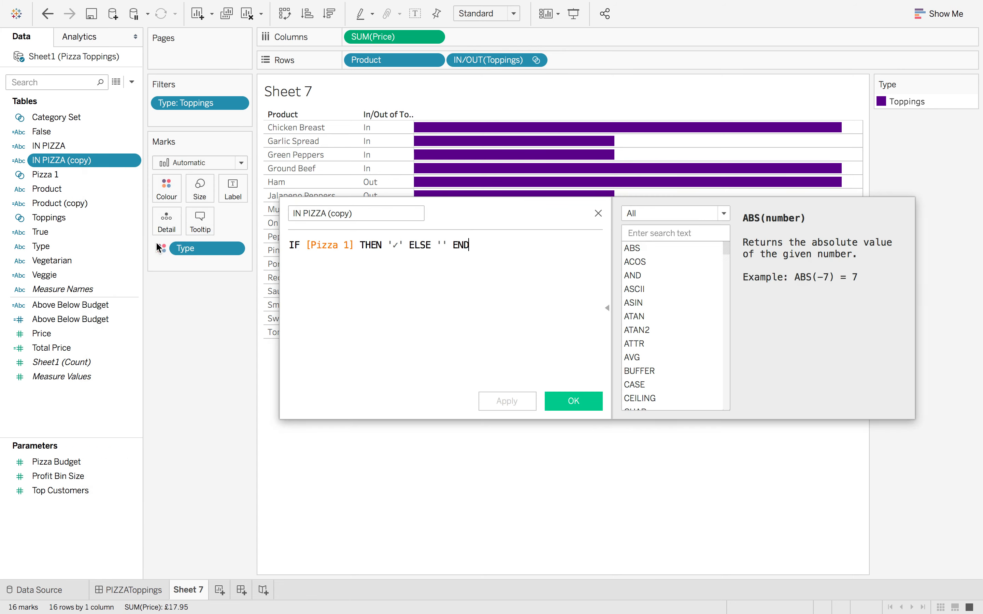
pyautogui.moveTo(354, 245); pyautogui.dragTo(309, 245)
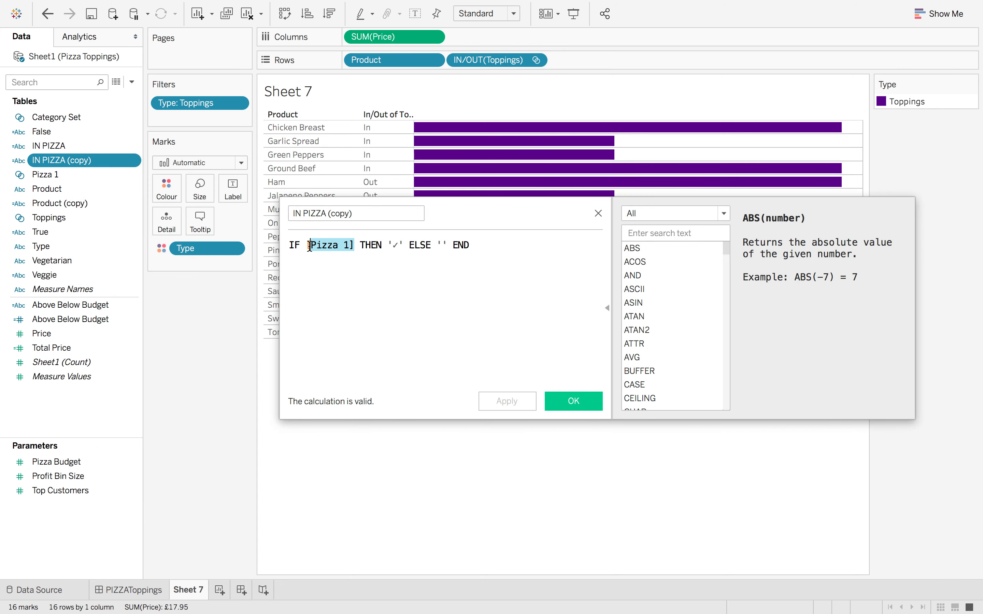
pyautogui.write('Topp')
pyautogui.press('Return')
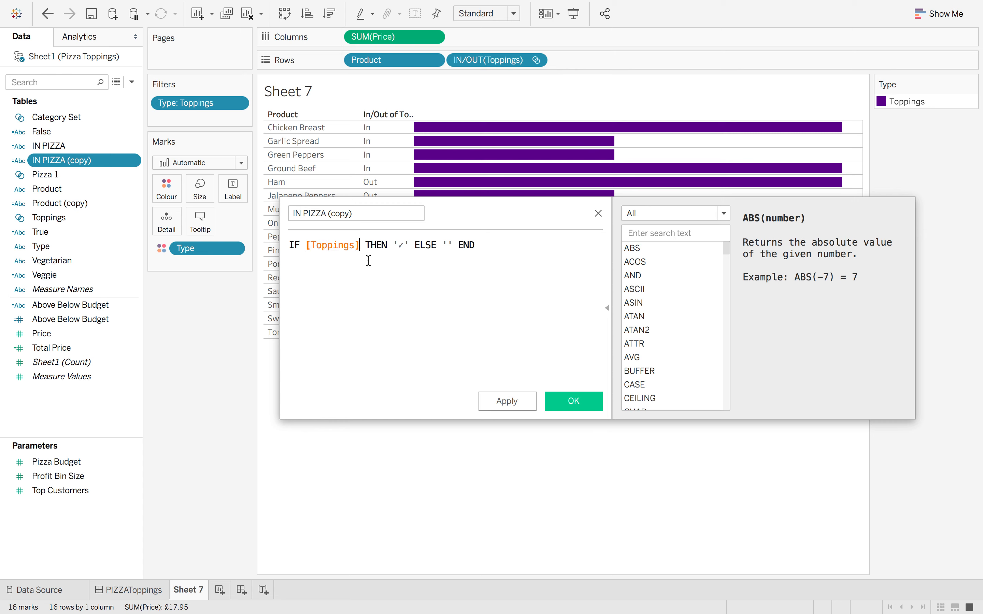
pyautogui.click(328, 246)
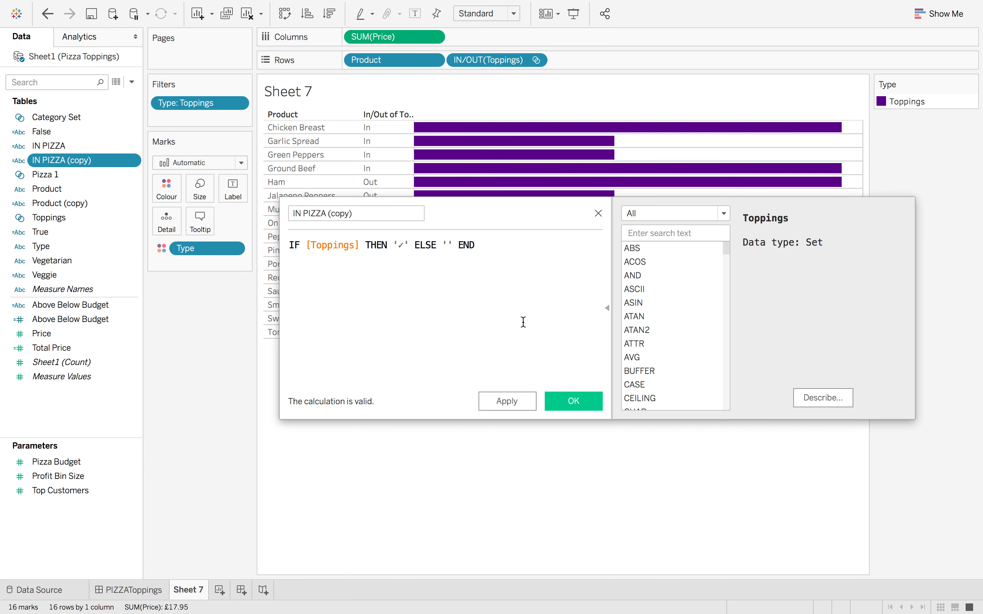
pyautogui.click(591, 404)
pyautogui.moveTo(61, 160); pyautogui.dragTo(345, 58)
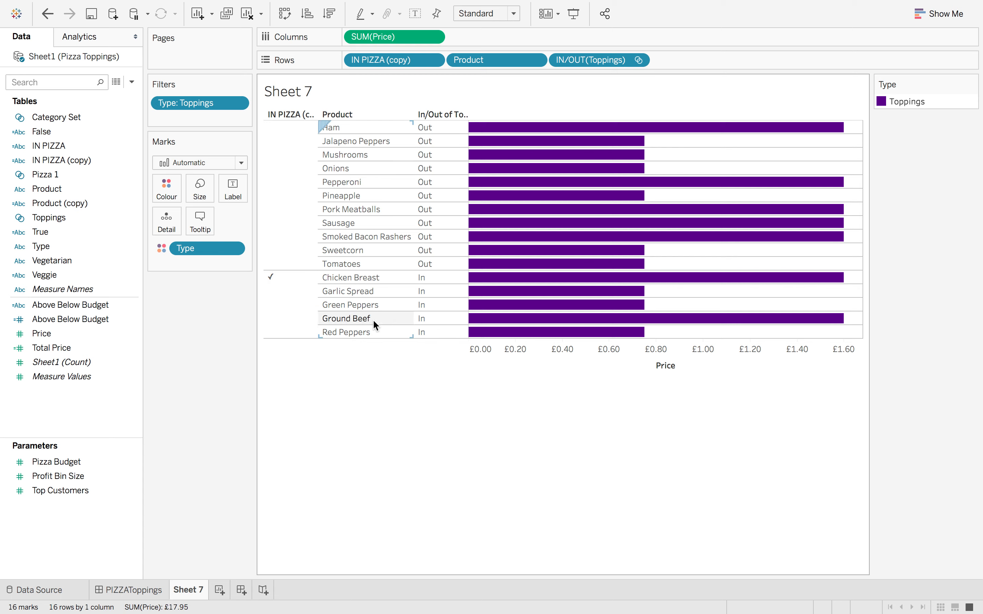
# Check the formula of Product (copy), then place that field first on Rows with its header hidden
pyautogui.click(81, 204)
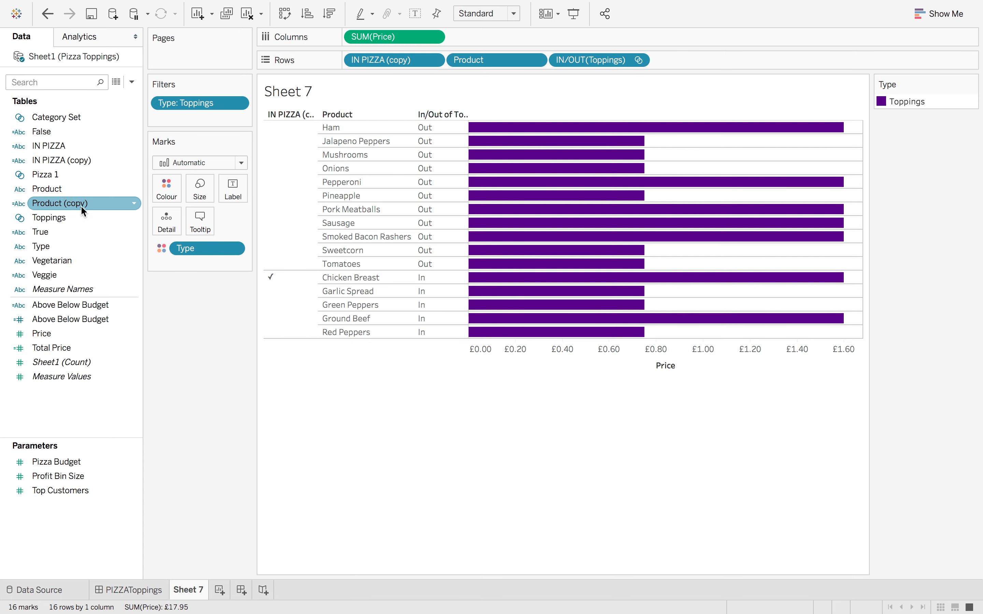
pyautogui.rightClick(80, 206)
pyautogui.click(134, 281)
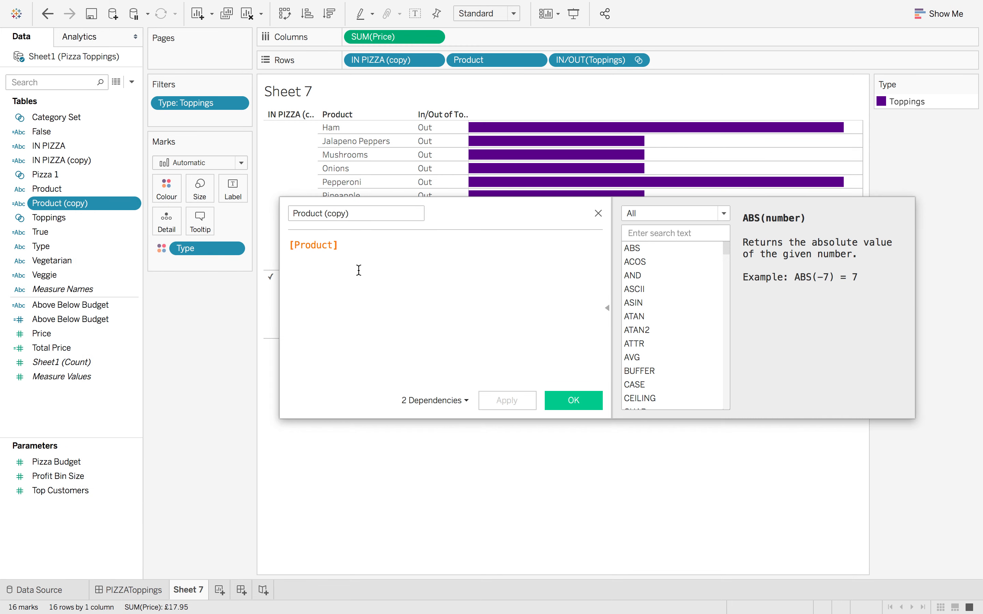
pyautogui.click(341, 243)
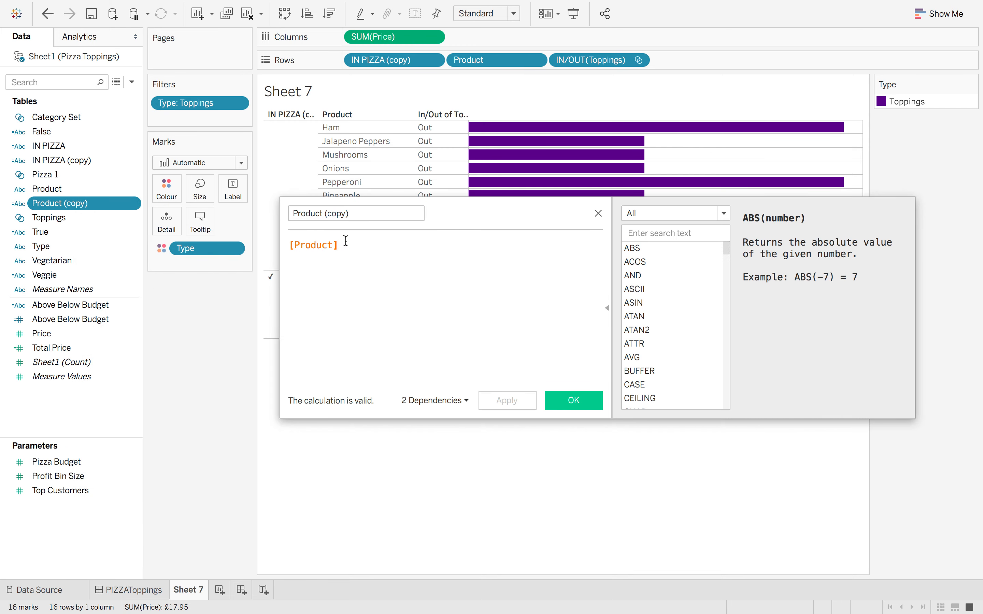
pyautogui.click(597, 213)
pyautogui.moveTo(59, 203); pyautogui.dragTo(350, 60)
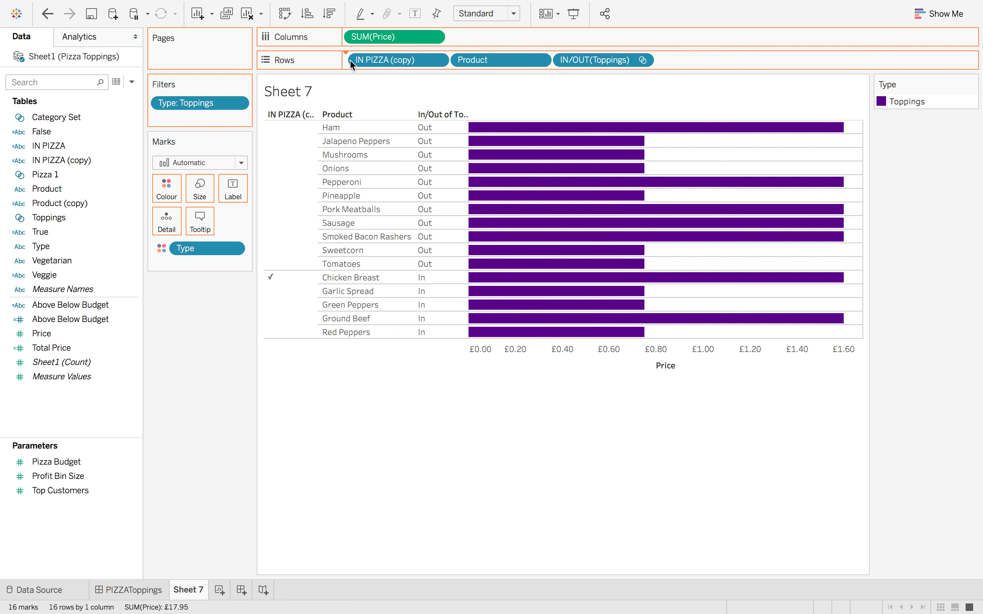
pyautogui.rightClick(377, 60)
pyautogui.click(420, 149)
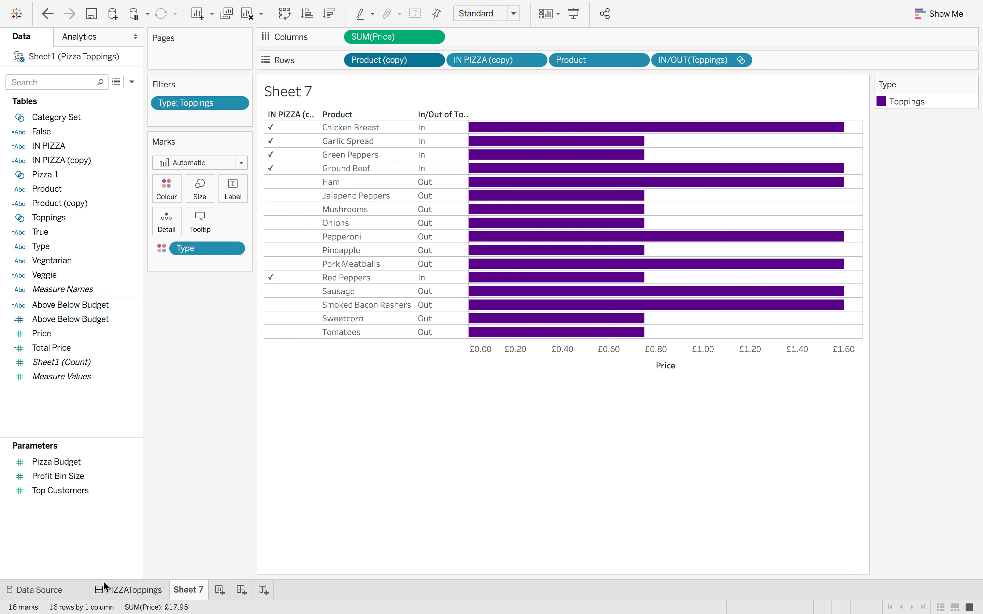
# Compare how a selected bar is highlighted in the PIZZAToppings dashboard's toppings chart and in Sheet 7
pyautogui.click(128, 591)
pyautogui.click(394, 286)
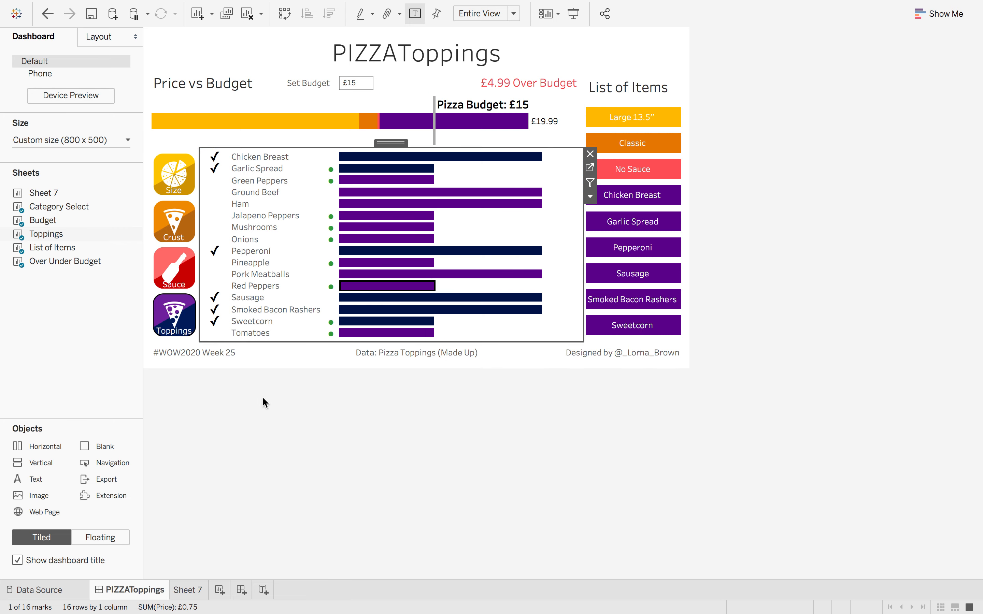
pyautogui.click(198, 595)
pyautogui.click(562, 230)
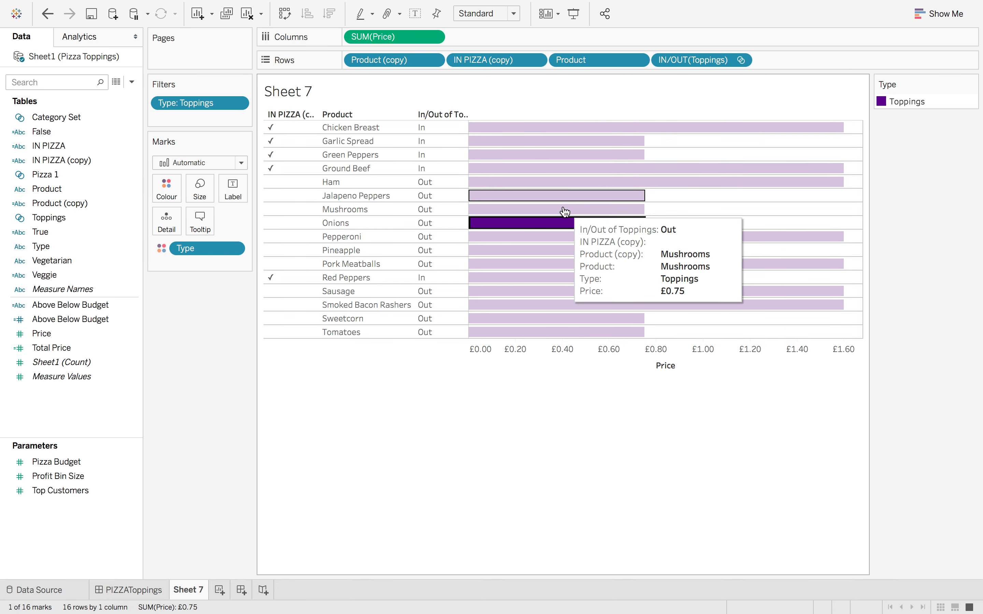
pyautogui.click(507, 229)
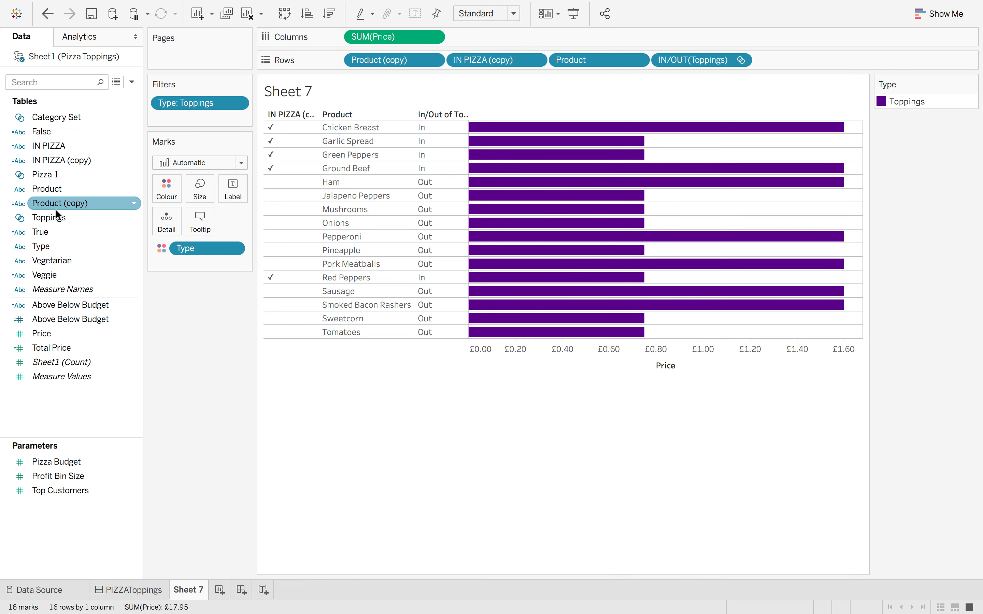
# Check the formula of the True field and add the field to Detail on the Marks card
pyautogui.rightClick(49, 231)
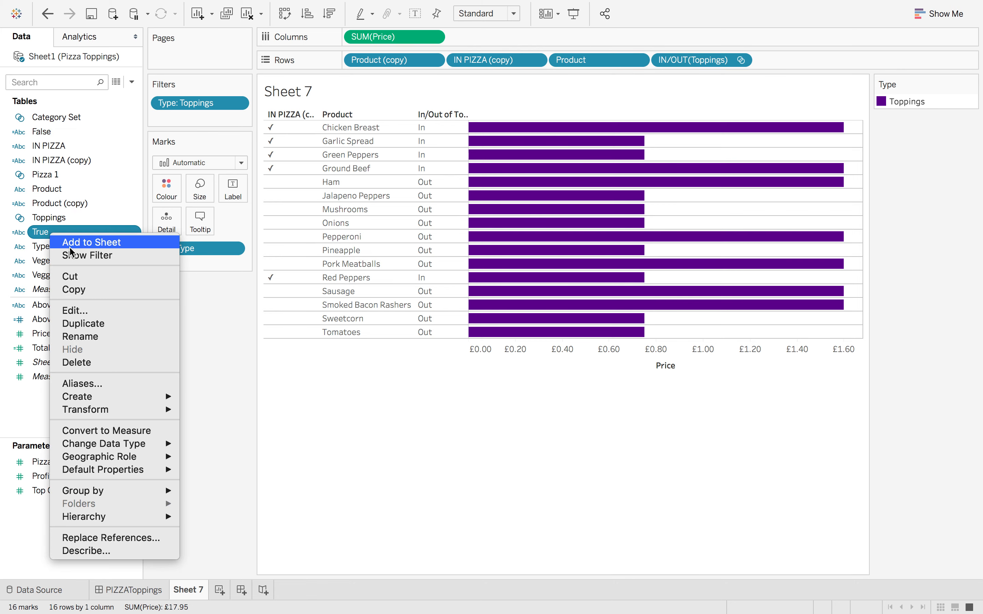
pyautogui.click(103, 313)
pyautogui.click(598, 214)
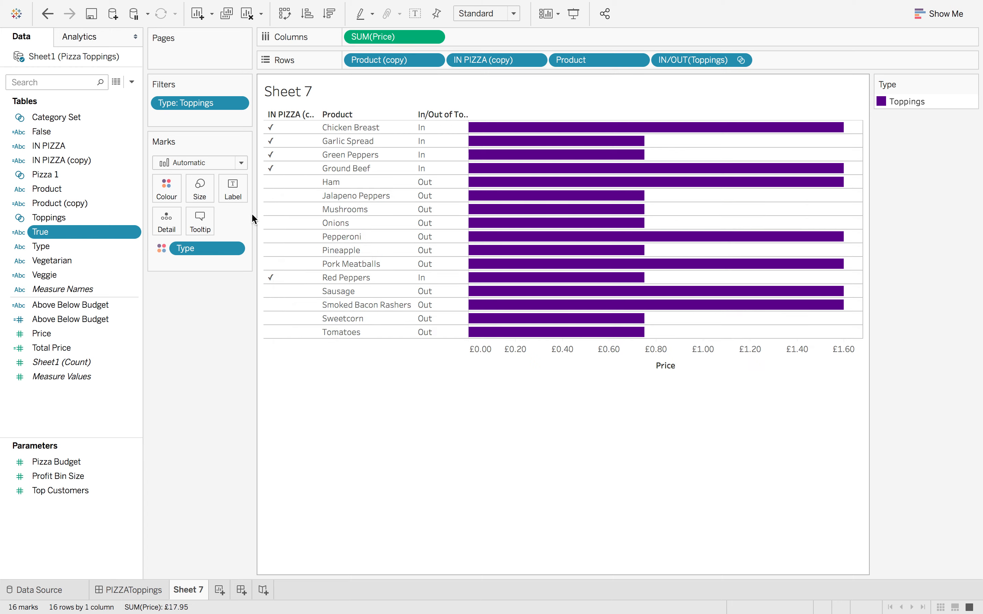
pyautogui.moveTo(69, 231); pyautogui.dragTo(174, 226)
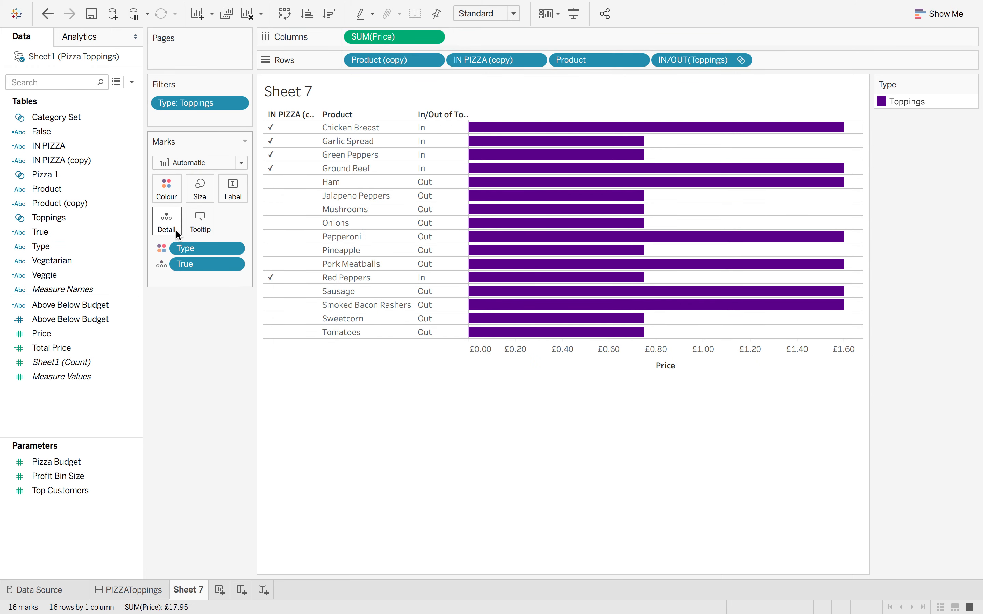
pyautogui.moveTo(221, 4)
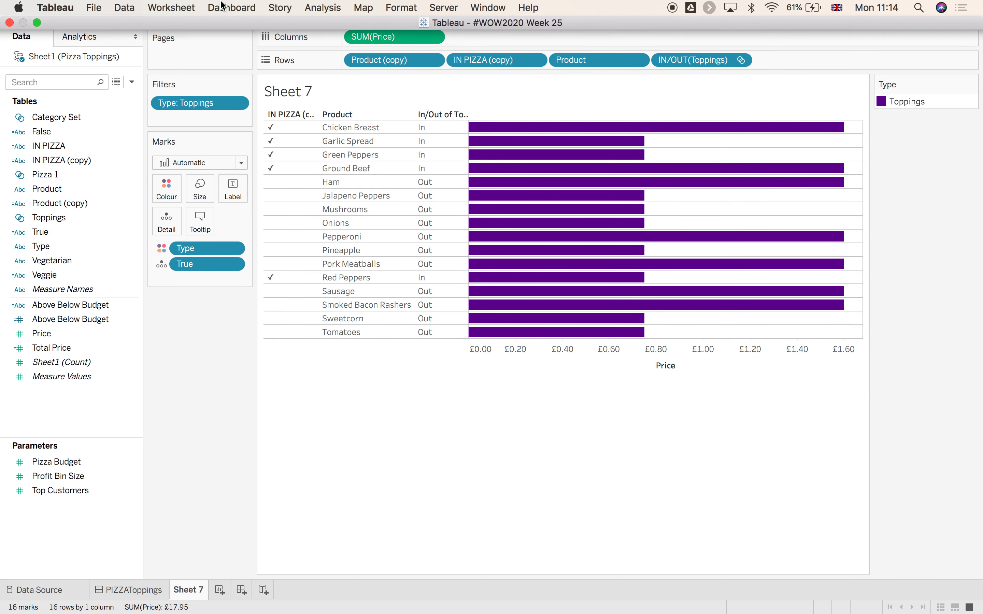
# Add a highlight action run on select, with Sheet 7 as the only source sheet from Sheet1 (Pizza Toppings)
pyautogui.click(171, 8)
pyautogui.click(188, 95)
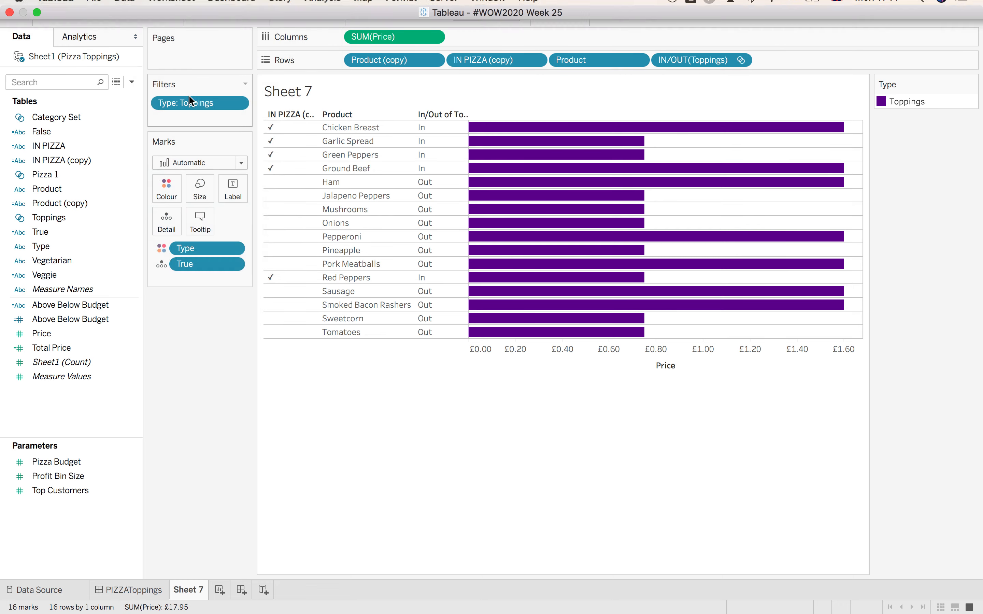
pyautogui.click(363, 368)
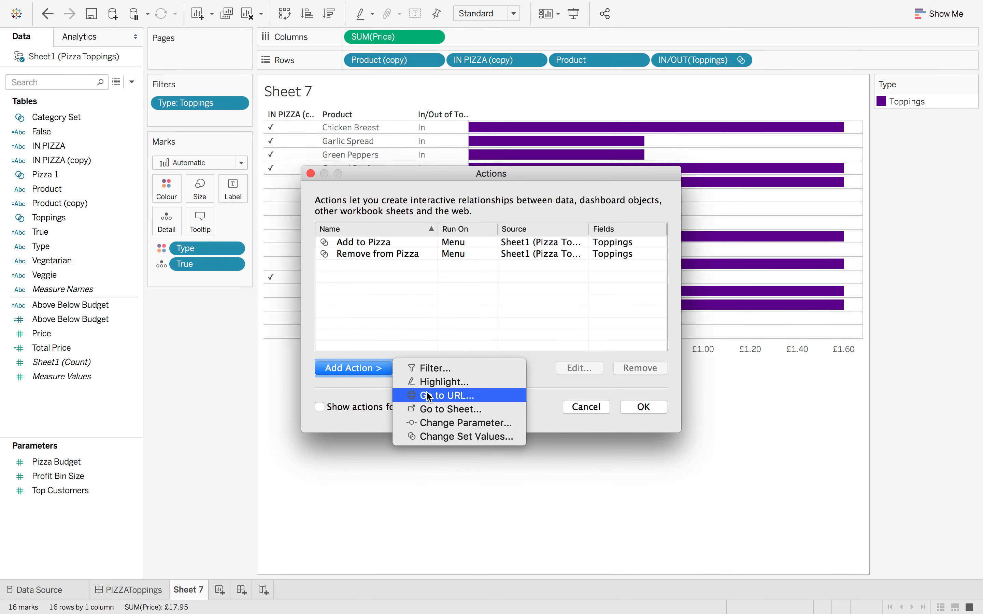
pyautogui.click(434, 384)
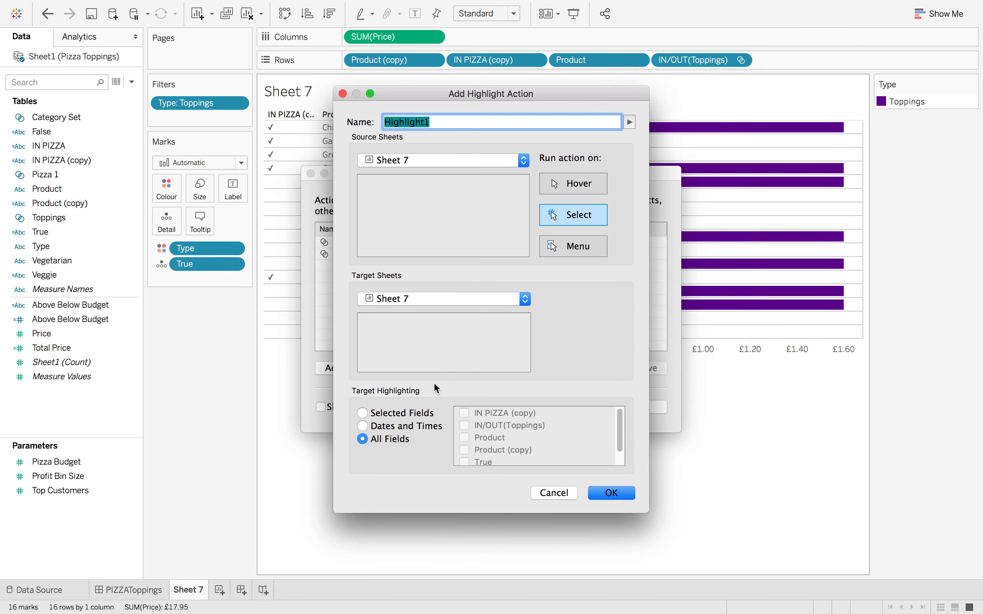
pyautogui.click(413, 158)
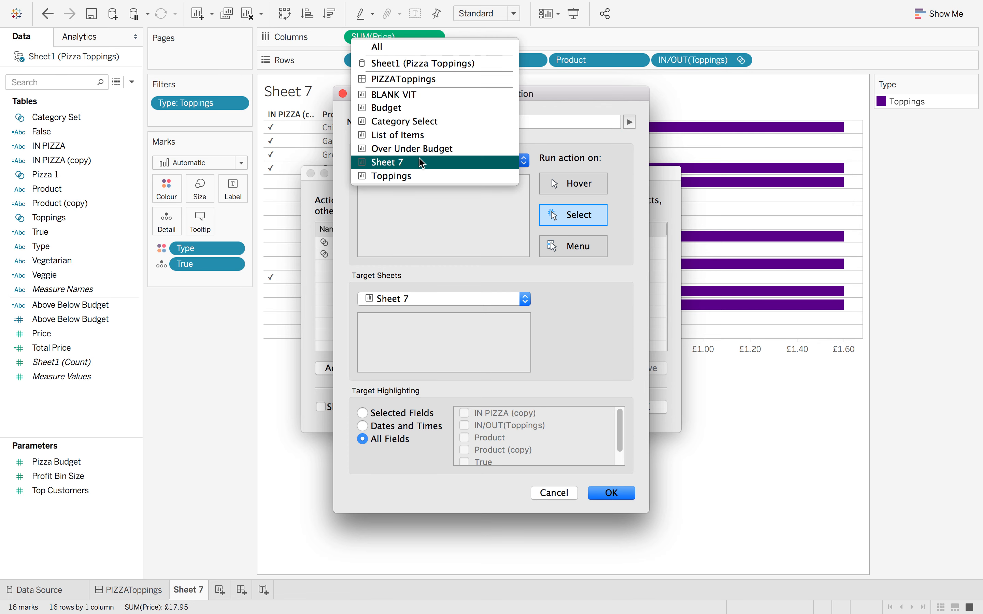
pyautogui.click(449, 65)
pyautogui.click(369, 181)
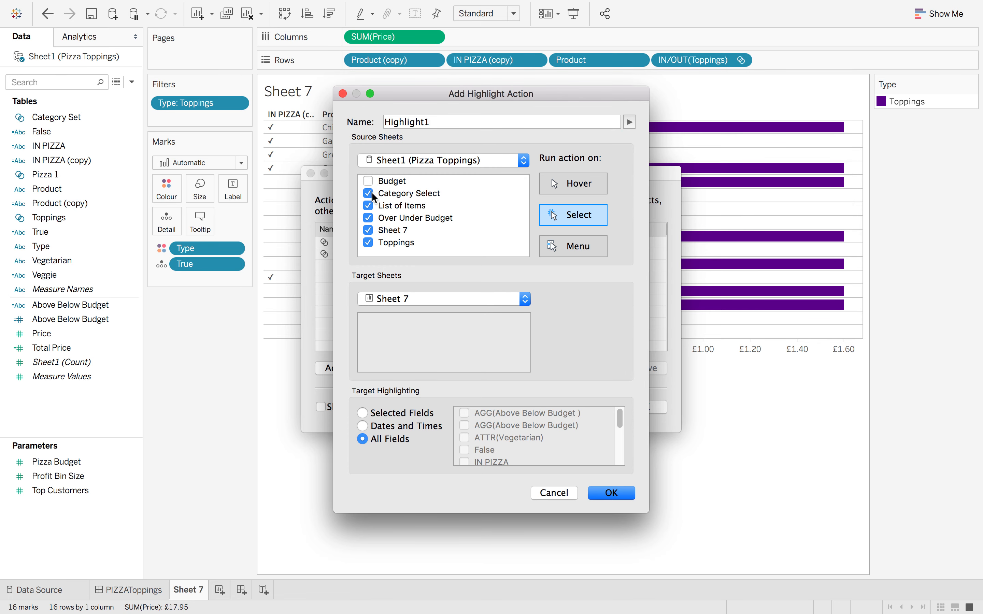
pyautogui.click(368, 205)
pyautogui.click(368, 218)
pyautogui.click(367, 242)
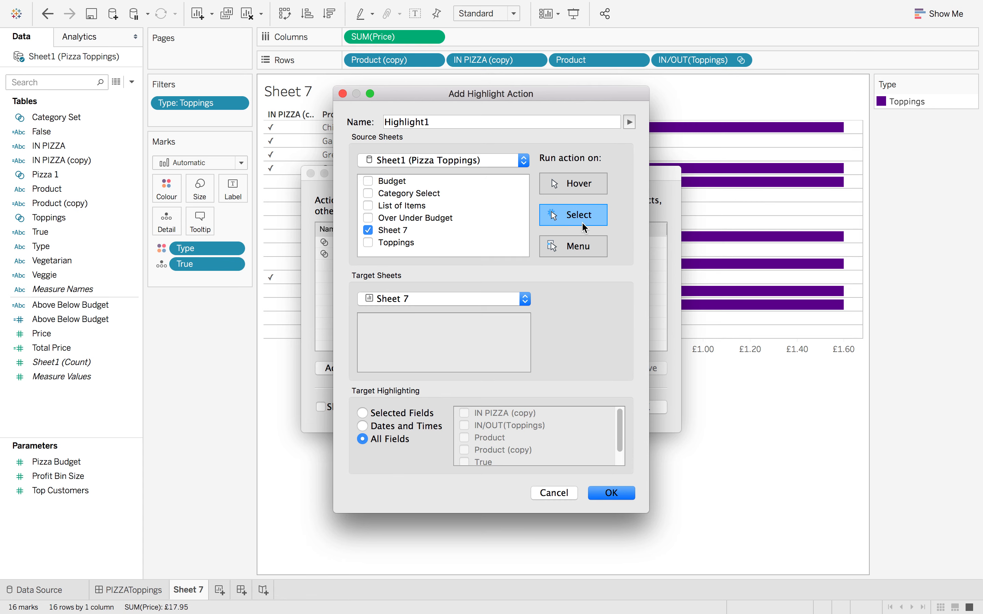
# Limit the target highlighting to the True field, name the action False Highlight and save it
pyautogui.click(362, 414)
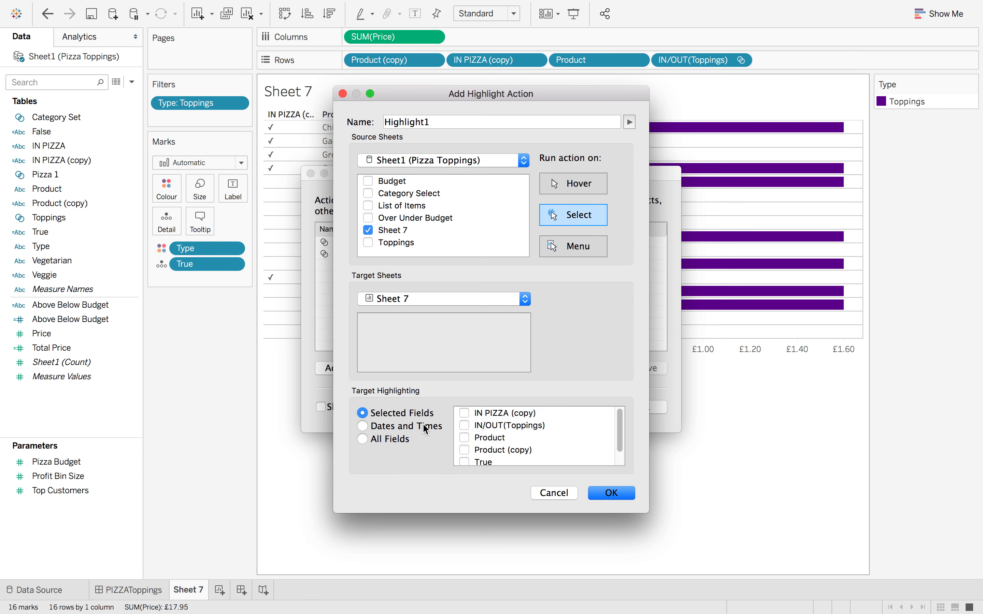
pyautogui.click(465, 462)
pyautogui.scroll(-1, 530, 459)
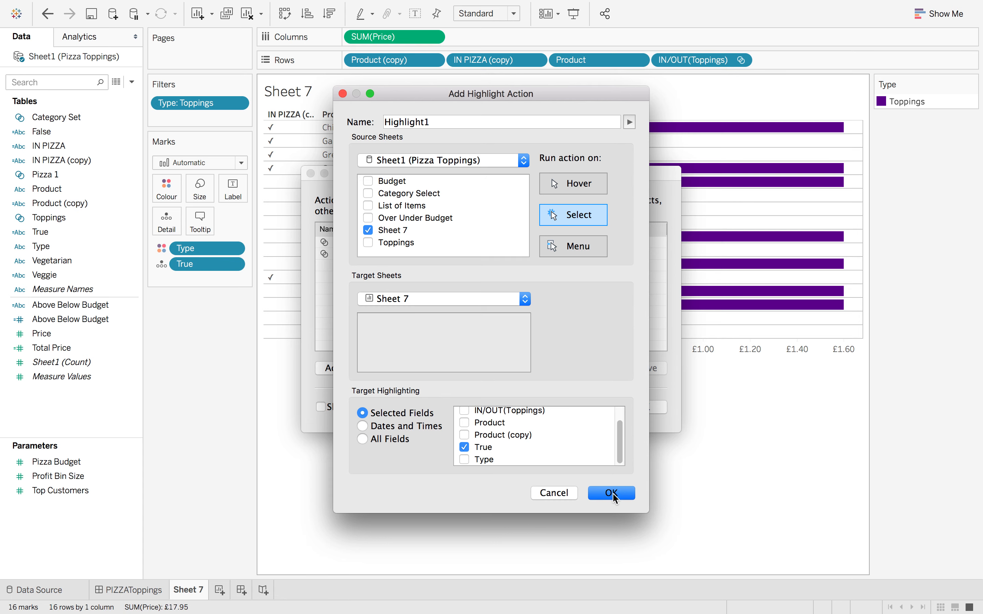
pyautogui.doubleClick(439, 121)
pyautogui.write('False')
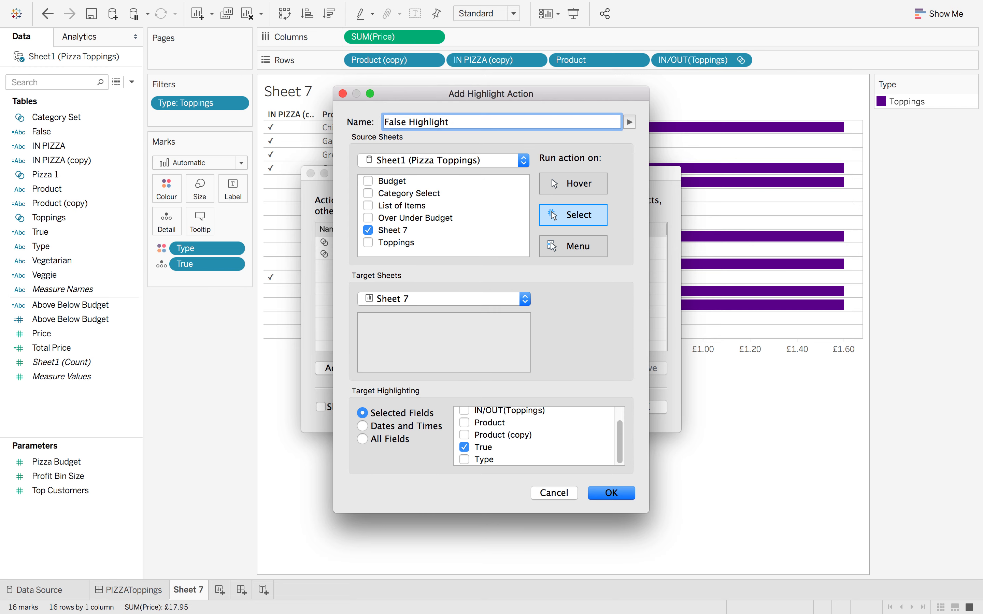
pyautogui.click(618, 493)
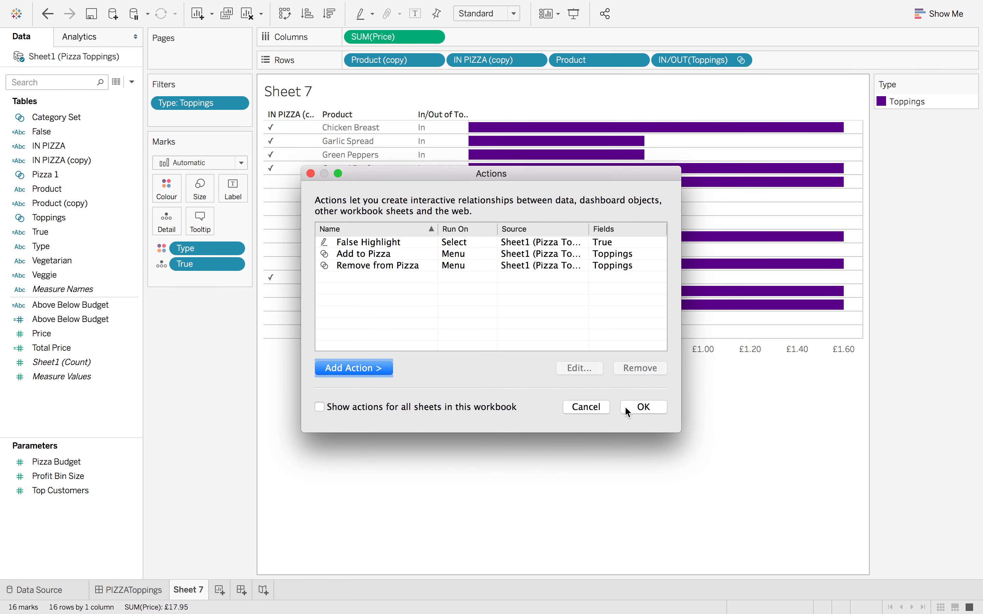
pyautogui.click(642, 408)
# Test the highlight behaviour by selecting the Red Peppers, Pineapple and Pepperoni bars, then clear the selection
pyautogui.click(604, 278)
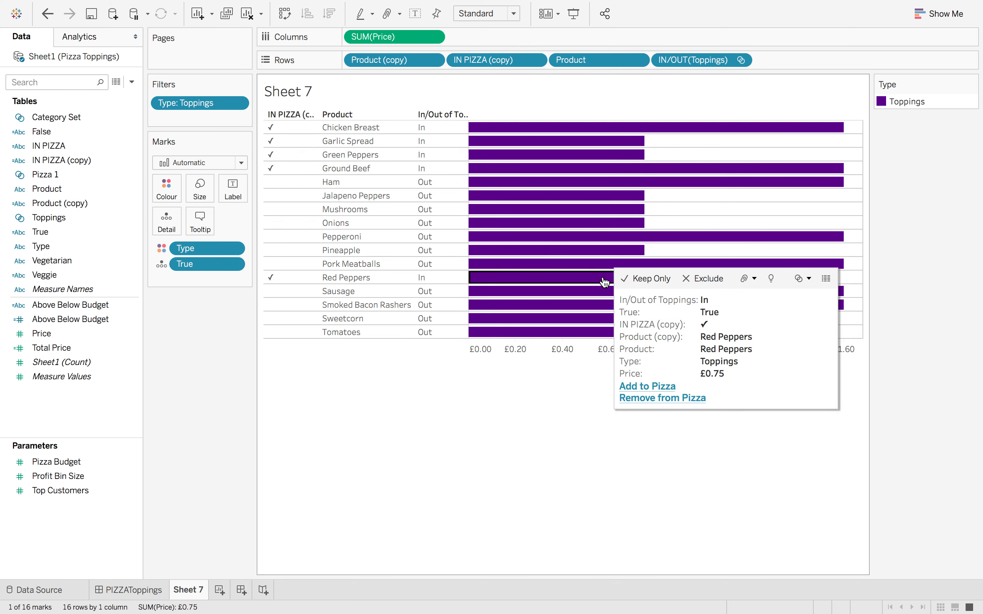
pyautogui.click(579, 251)
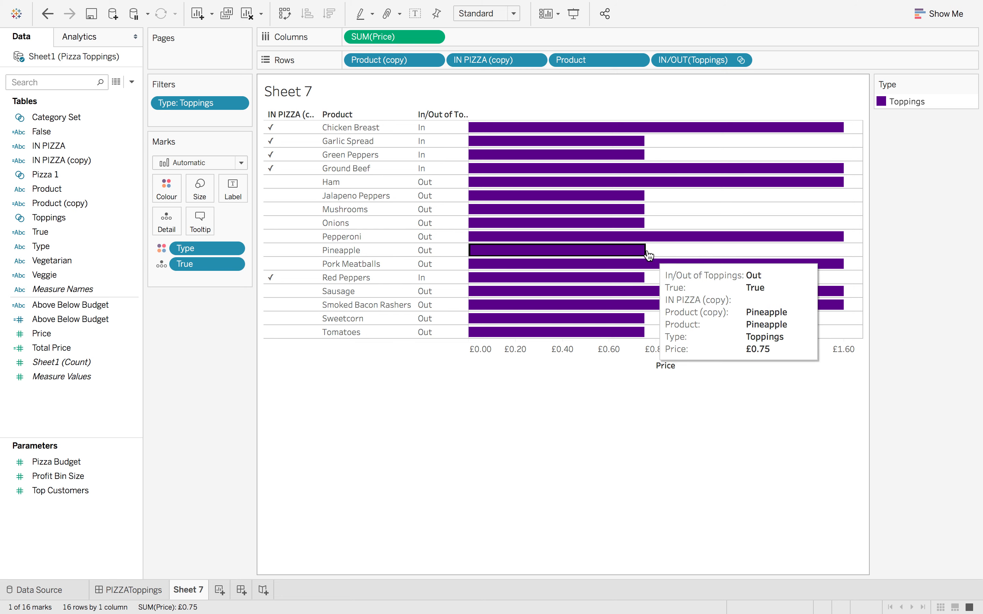
pyautogui.click(603, 238)
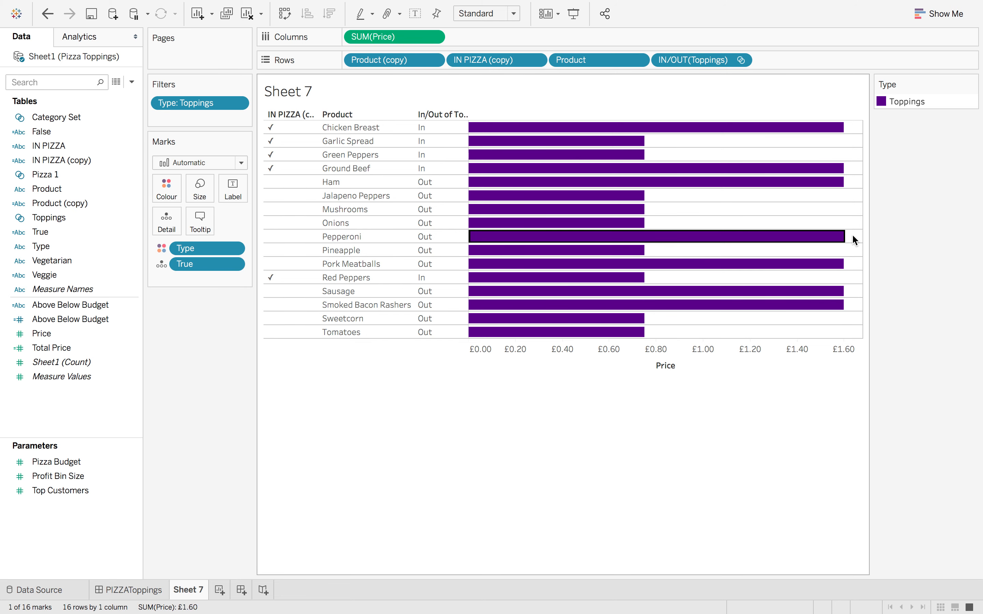
pyautogui.click(754, 205)
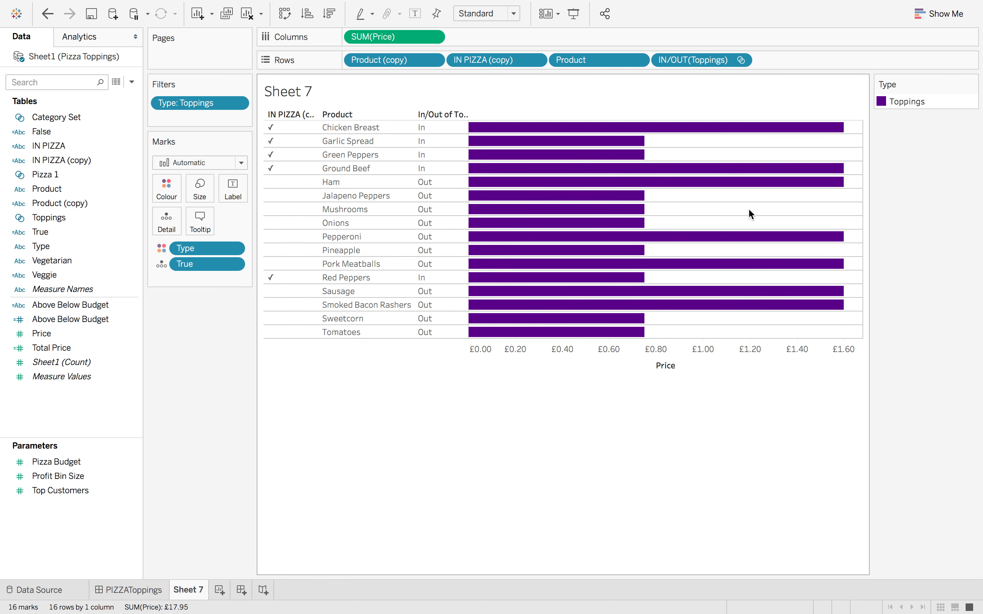
# Switch to the PIZZAToppings dashboard and choose the Crust category to show its products
pyautogui.click(128, 590)
pyautogui.click(432, 453)
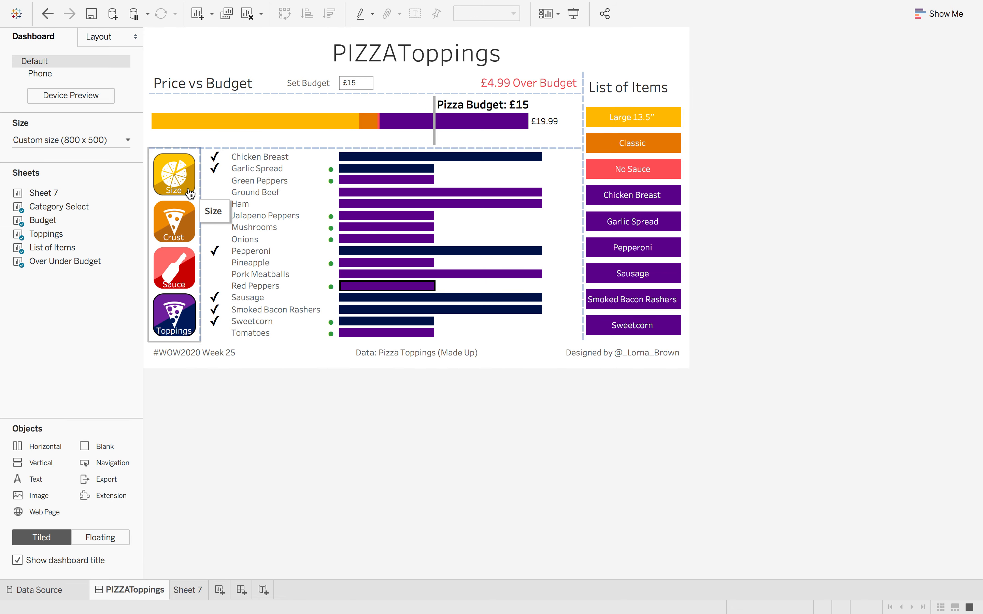
pyautogui.click(190, 232)
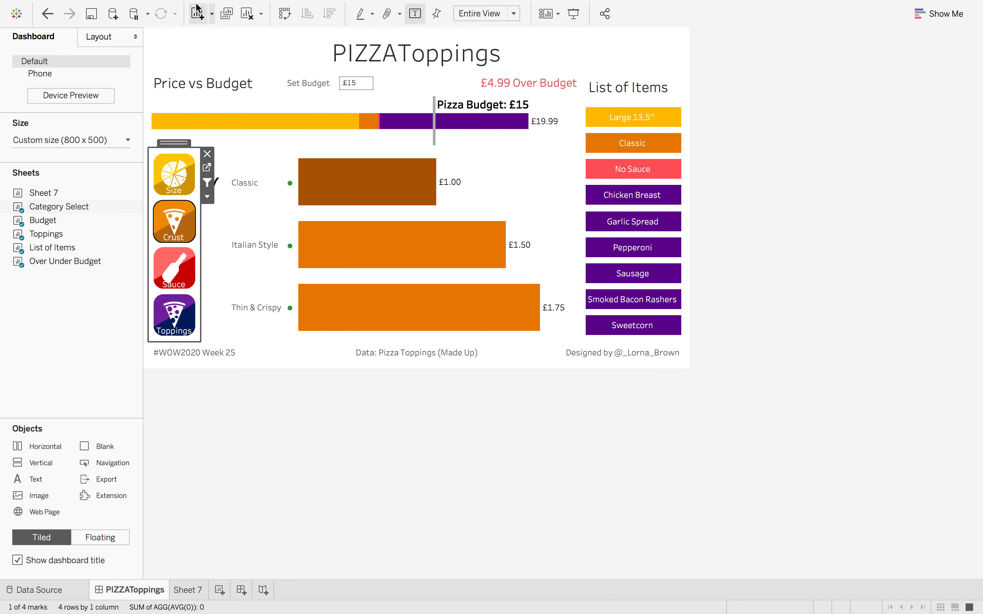
# Check the source sheet, target sheet and filter field settings of the dashboard's Category filter action
pyautogui.click(224, 8)
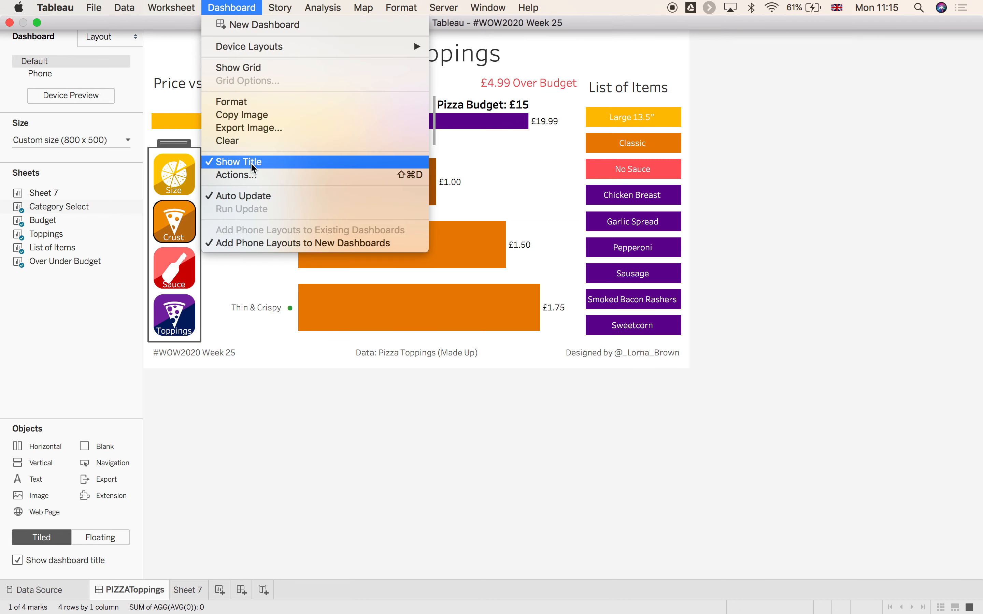
pyautogui.click(258, 177)
pyautogui.click(381, 244)
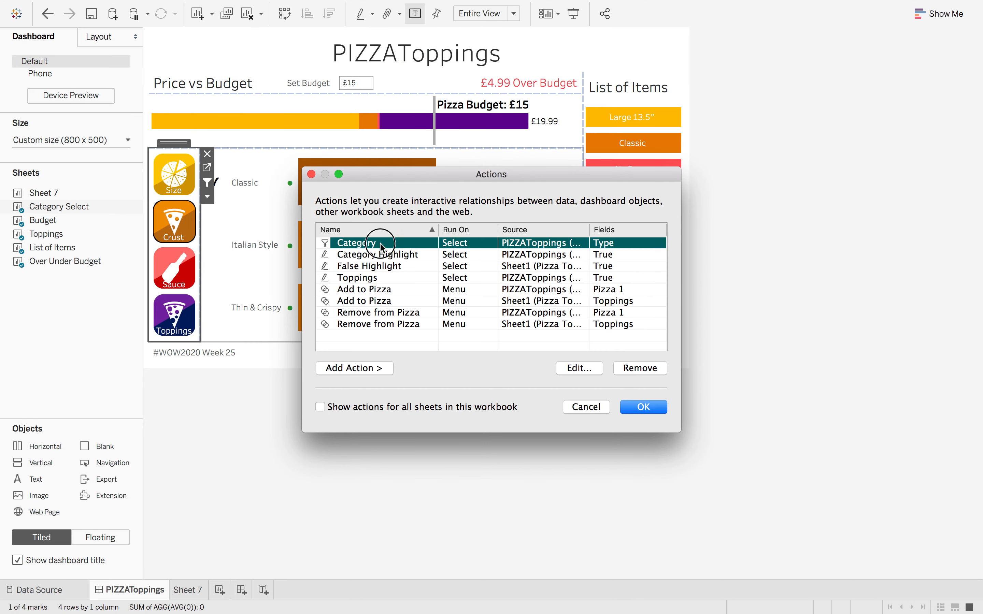
pyautogui.click(579, 368)
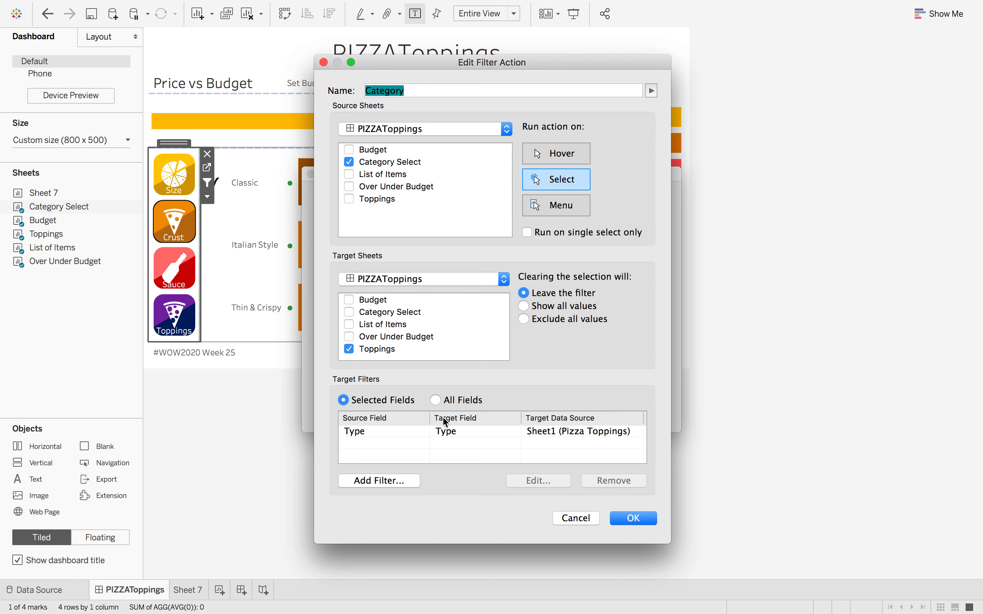
pyautogui.click(634, 518)
pyautogui.click(639, 406)
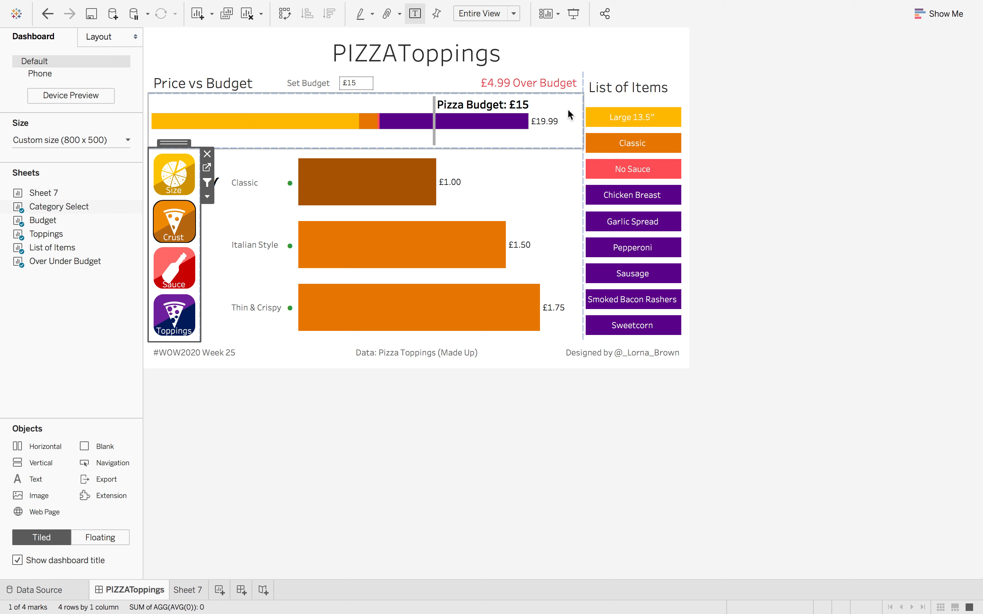
pyautogui.click(525, 459)
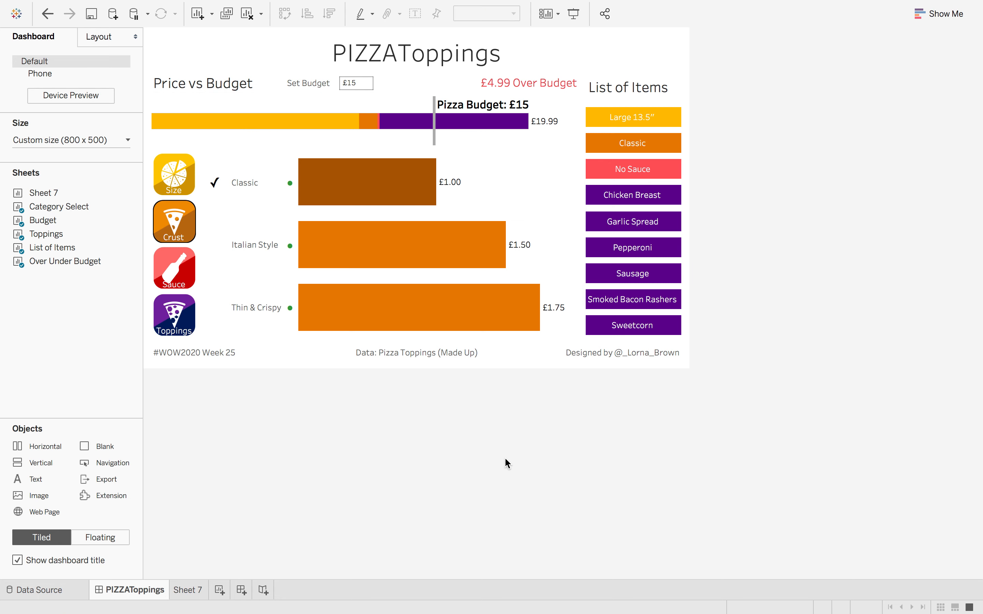